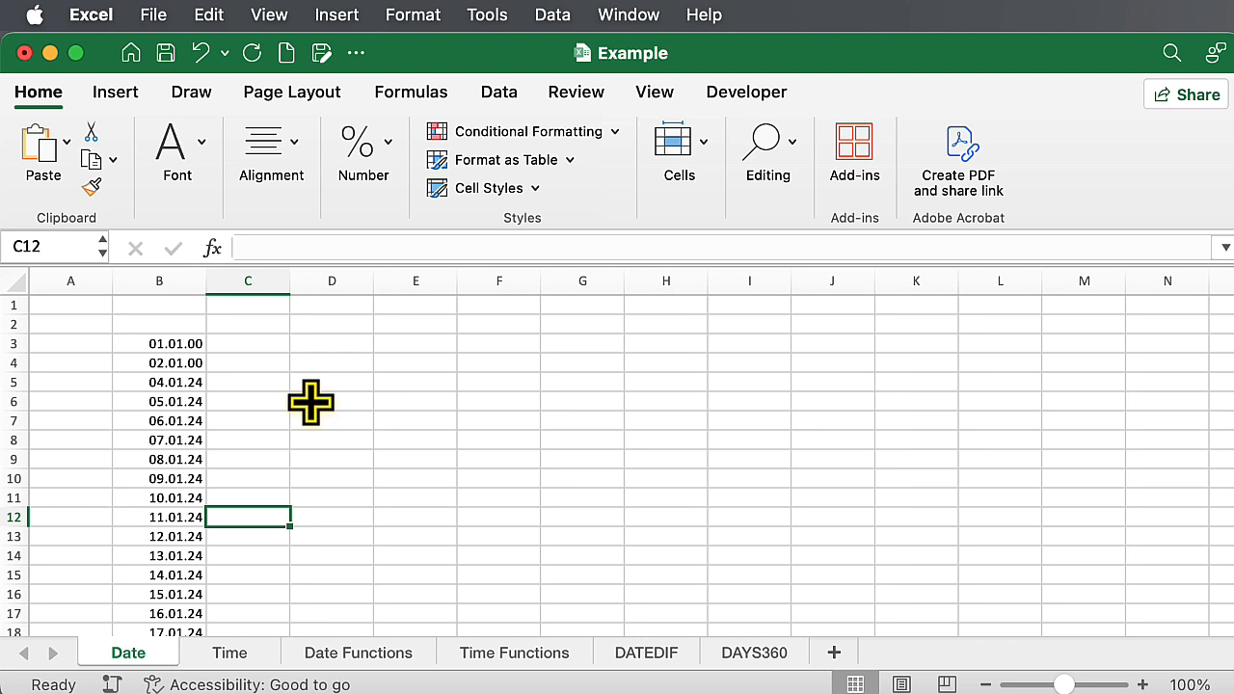
# Step: Clear the dates in B3 and B4 by filling the empty cell B2 down over them
pyautogui.click(160, 325)
pyautogui.moveTo(203, 333); pyautogui.dragTo(207, 362)
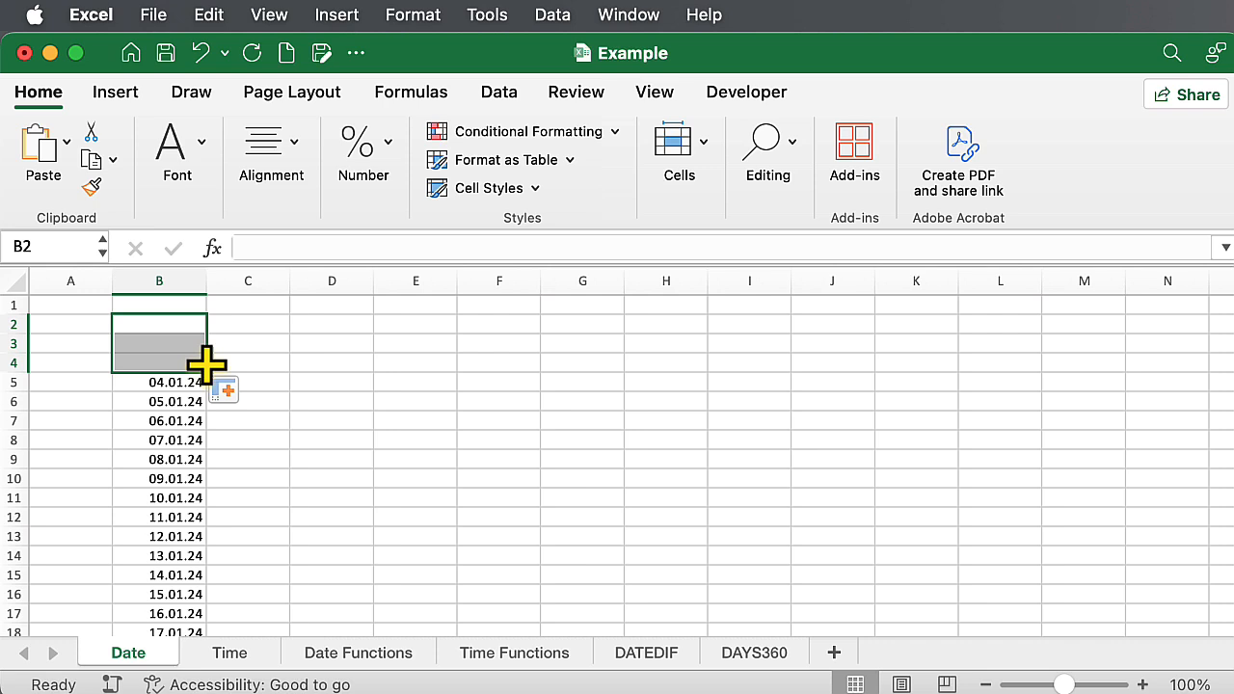
pyautogui.click(278, 386)
# Step: Enter the date 12.3.2020 in cell E5 and 12-03.2021 in cell E6
pyautogui.click(392, 386)
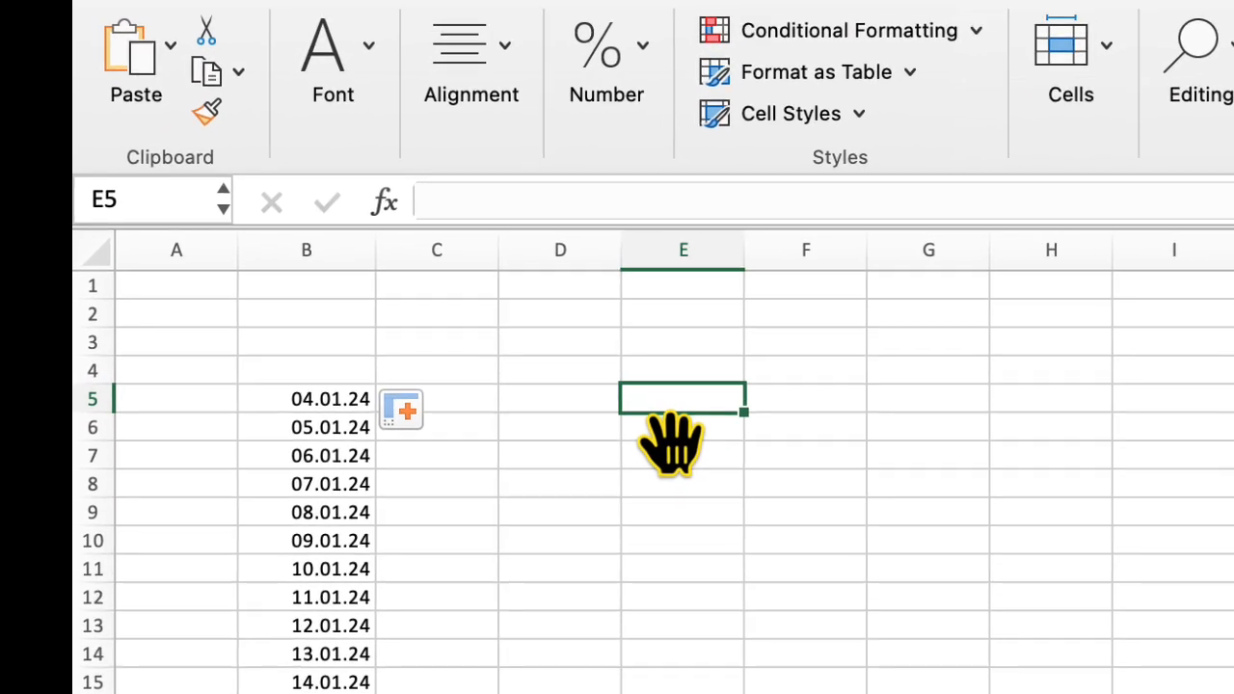
pyautogui.write('12.')
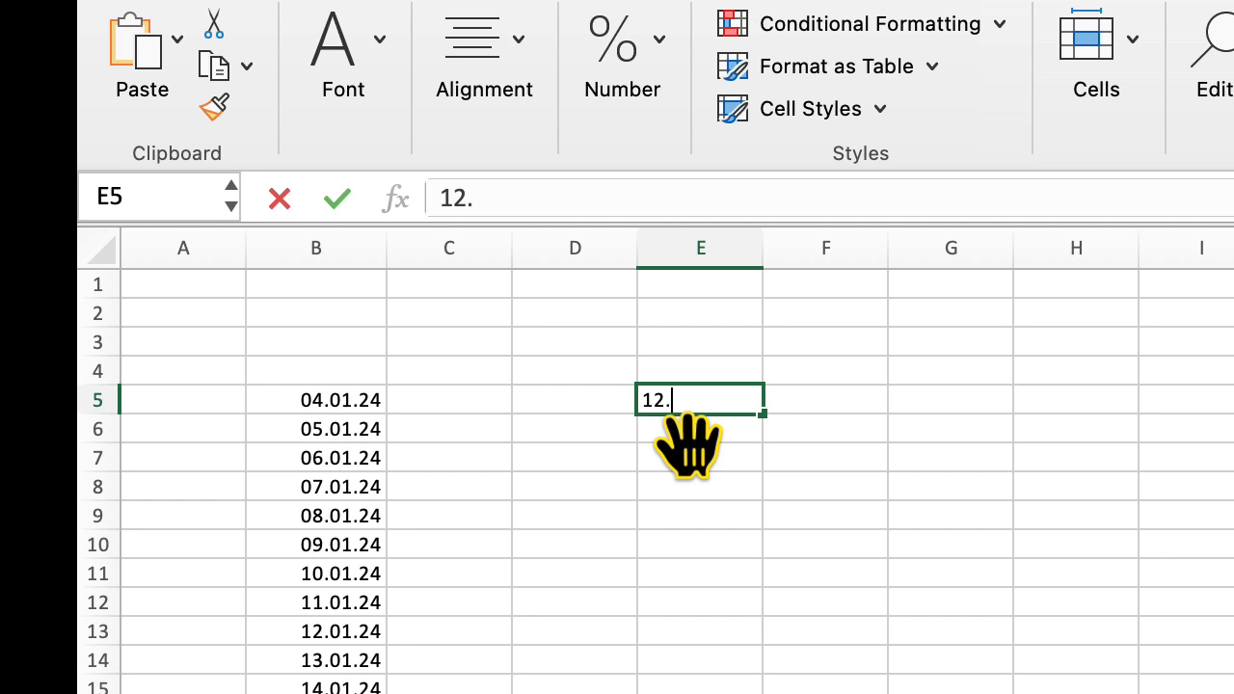
pyautogui.write('3.2020')
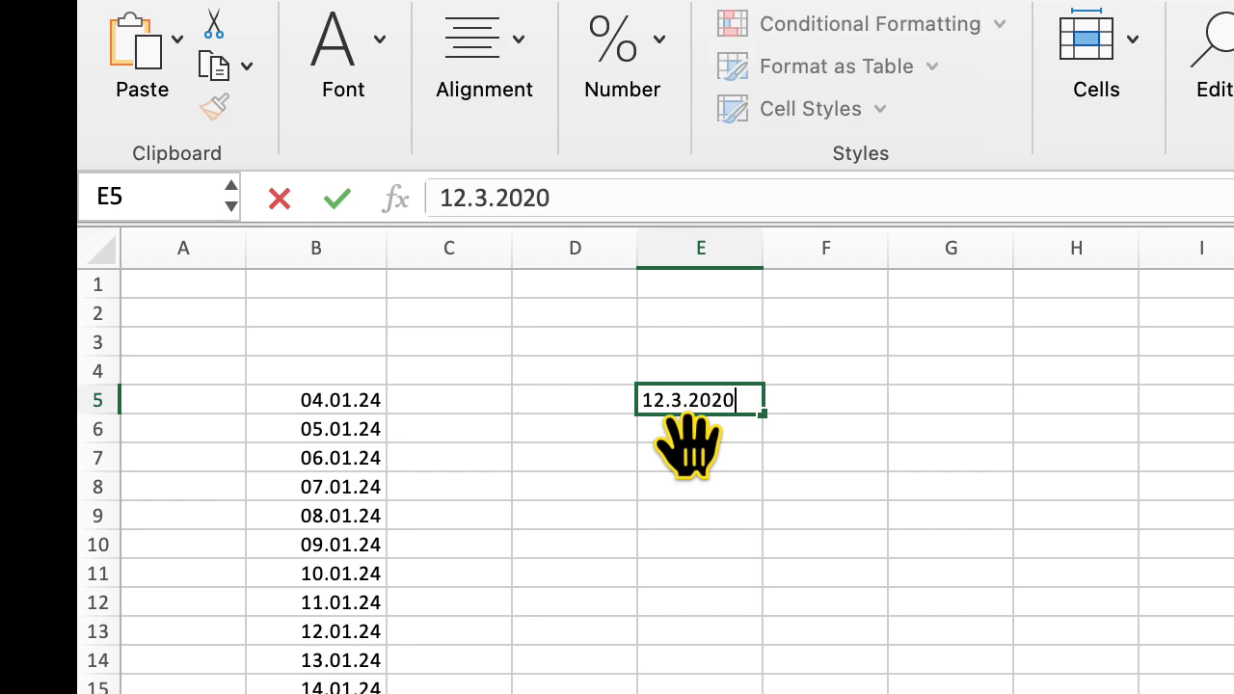
pyautogui.press('Return')
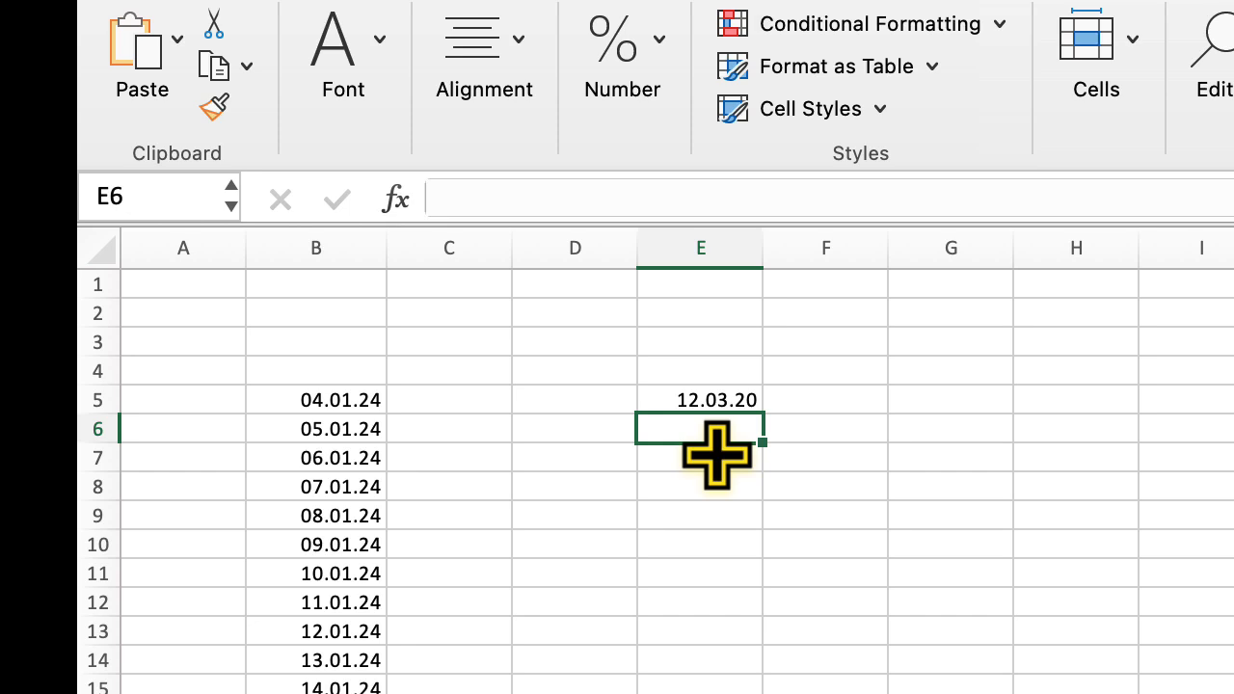
pyautogui.write('12-')
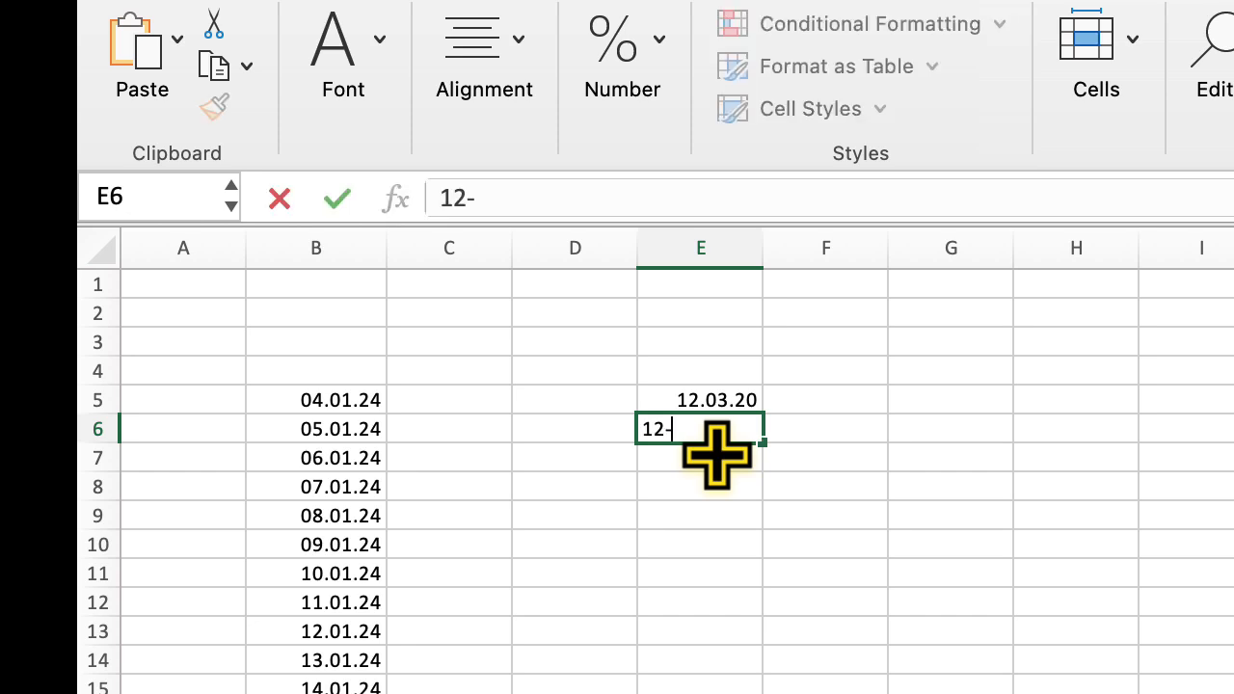
pyautogui.write('03.2021')
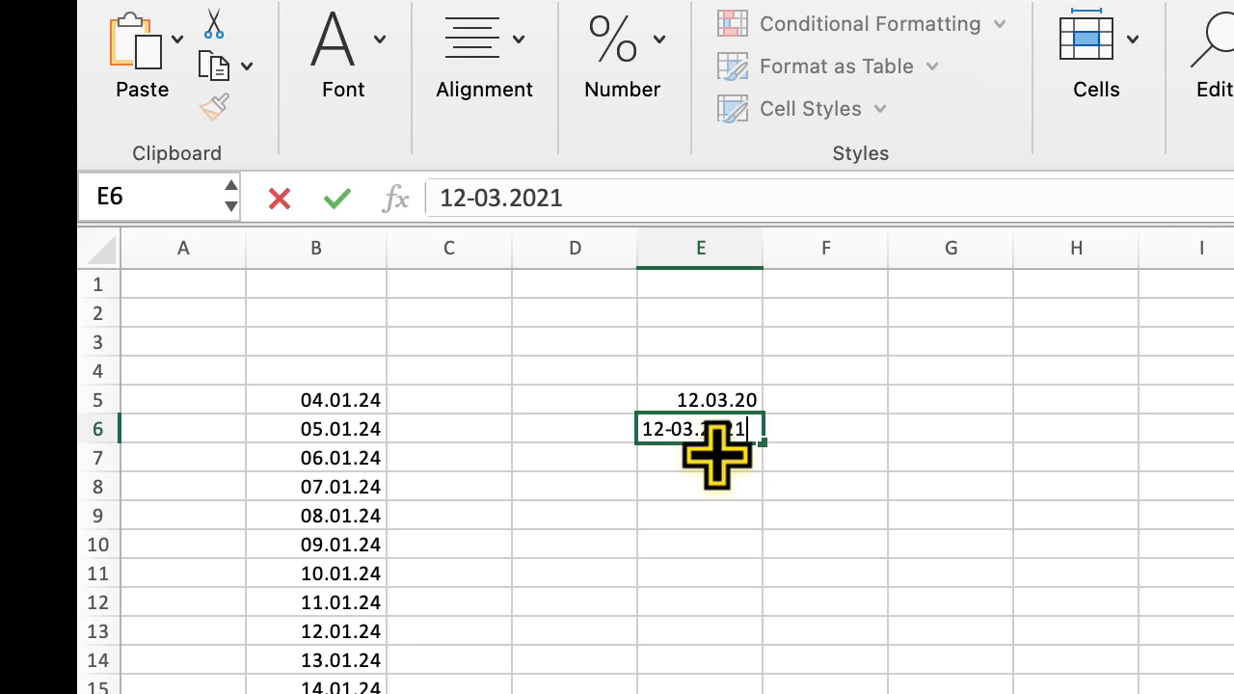
pyautogui.press('Return')
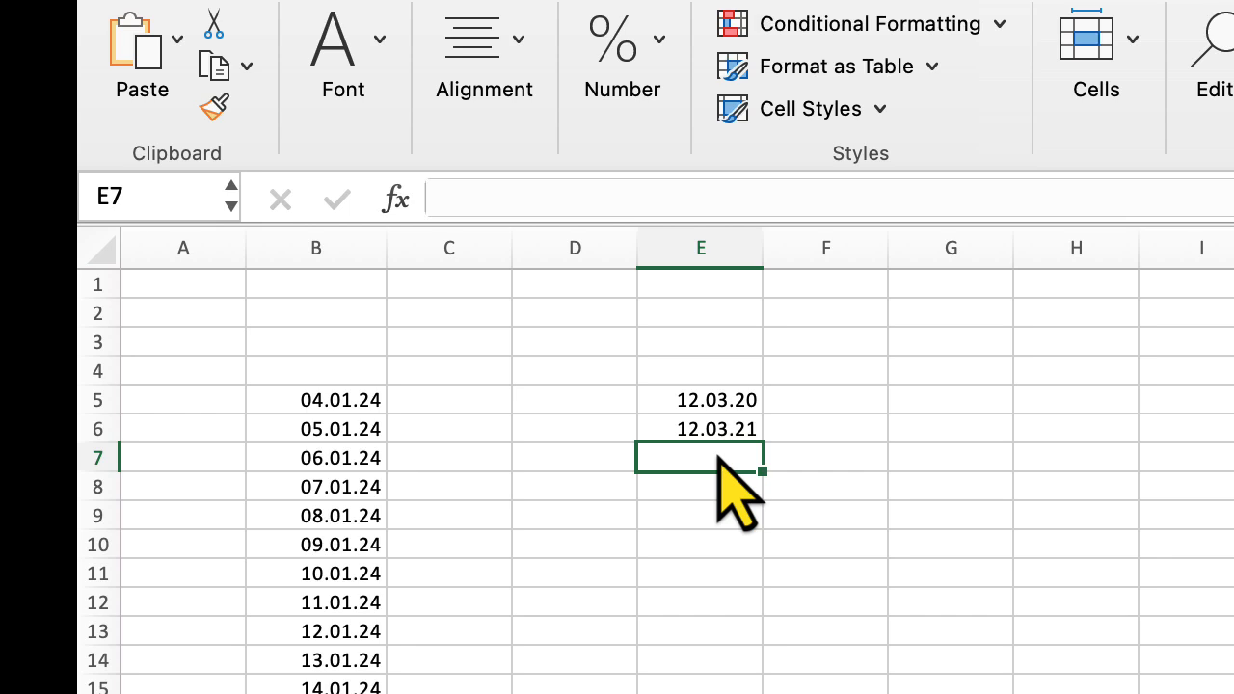
# Step: Enter the date 12/03/22 in cell E7 and the date 12.3 without a year in cell E8
pyautogui.write('12/')
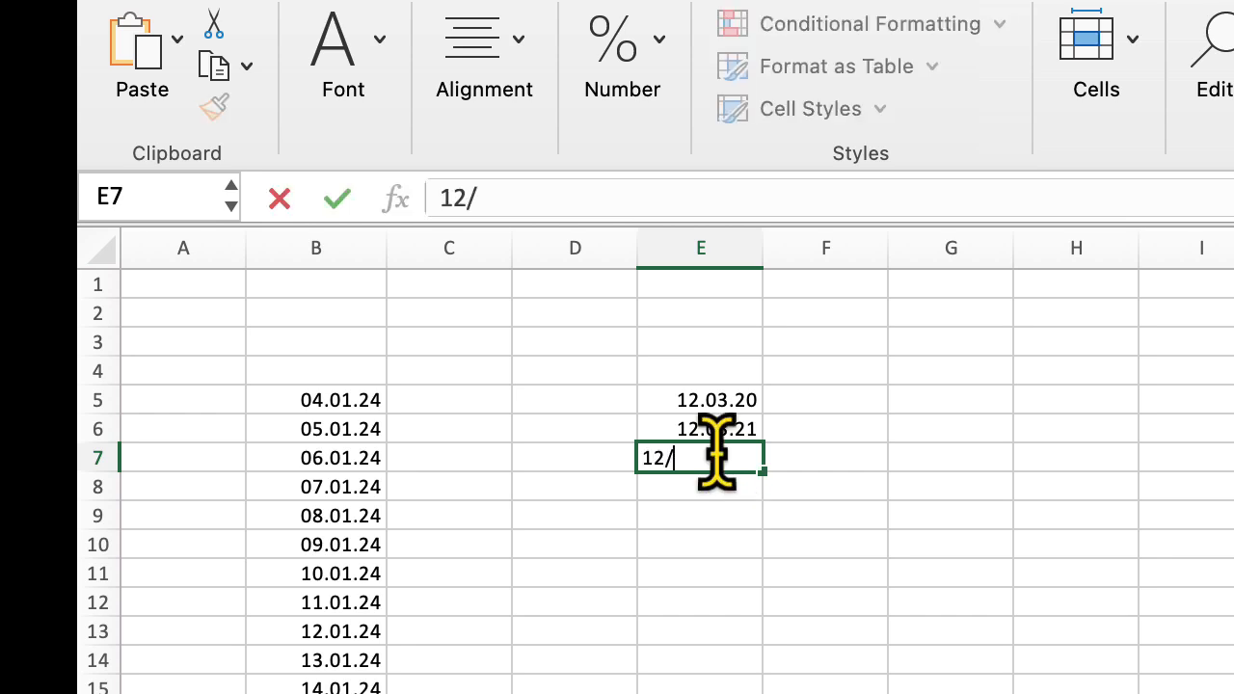
pyautogui.write('03/22')
pyautogui.press('Return')
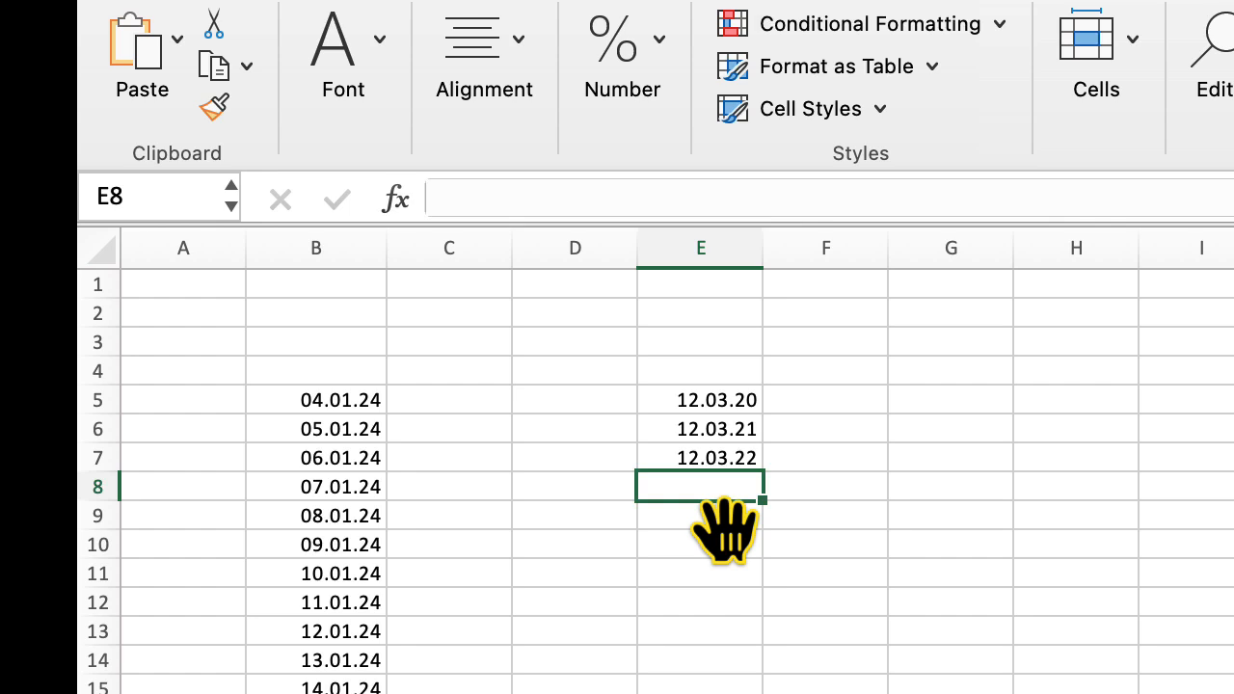
pyautogui.write('12.3')
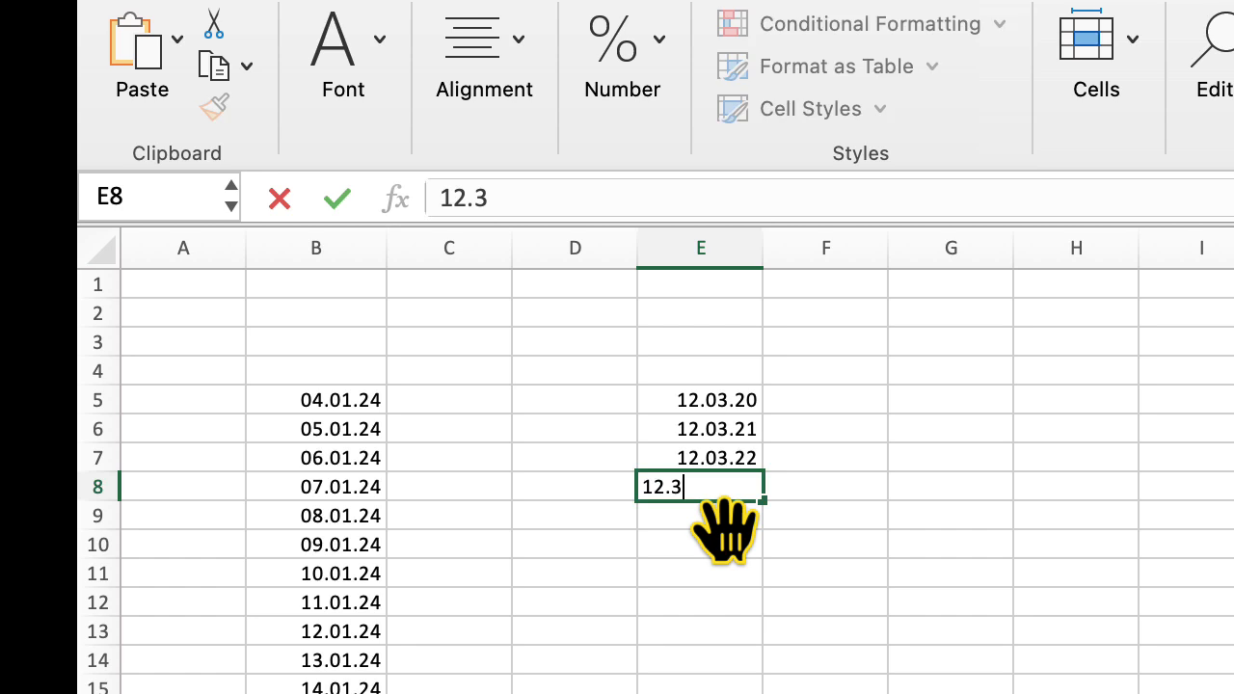
pyautogui.press('Return')
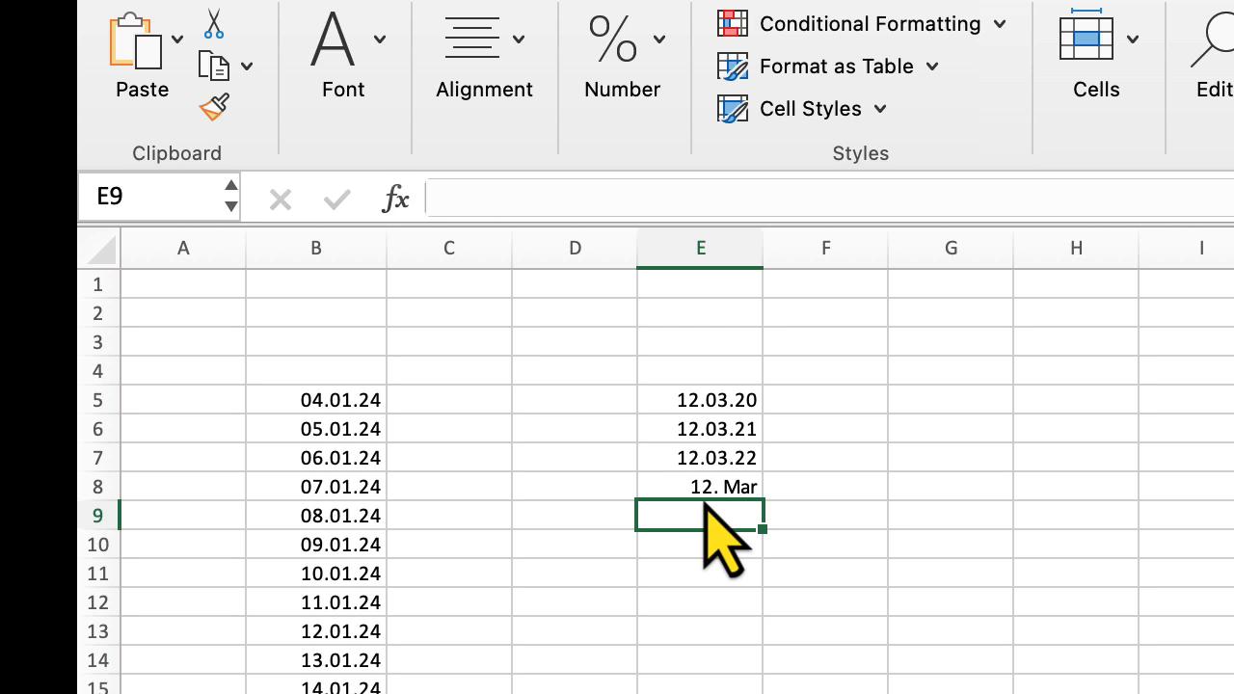
# Step: Enter the formula =B5 in cell C5 to reference the first date
pyautogui.click(478, 412)
pyautogui.write('=')
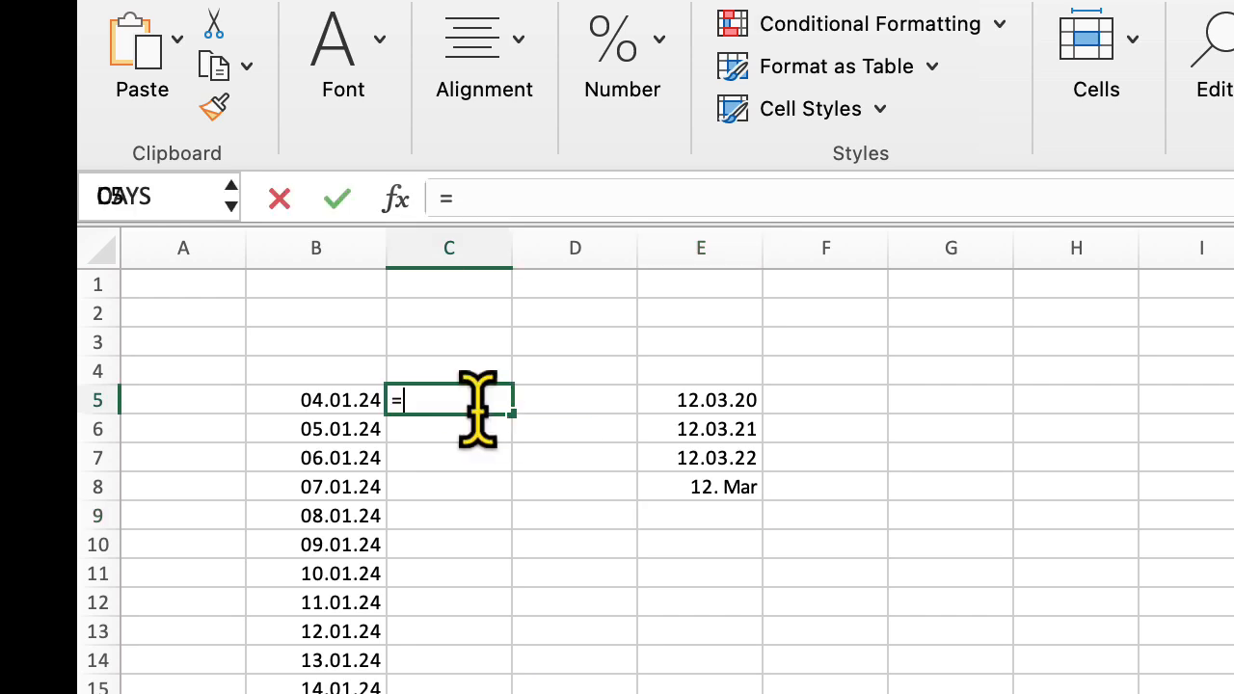
pyautogui.click(329, 399)
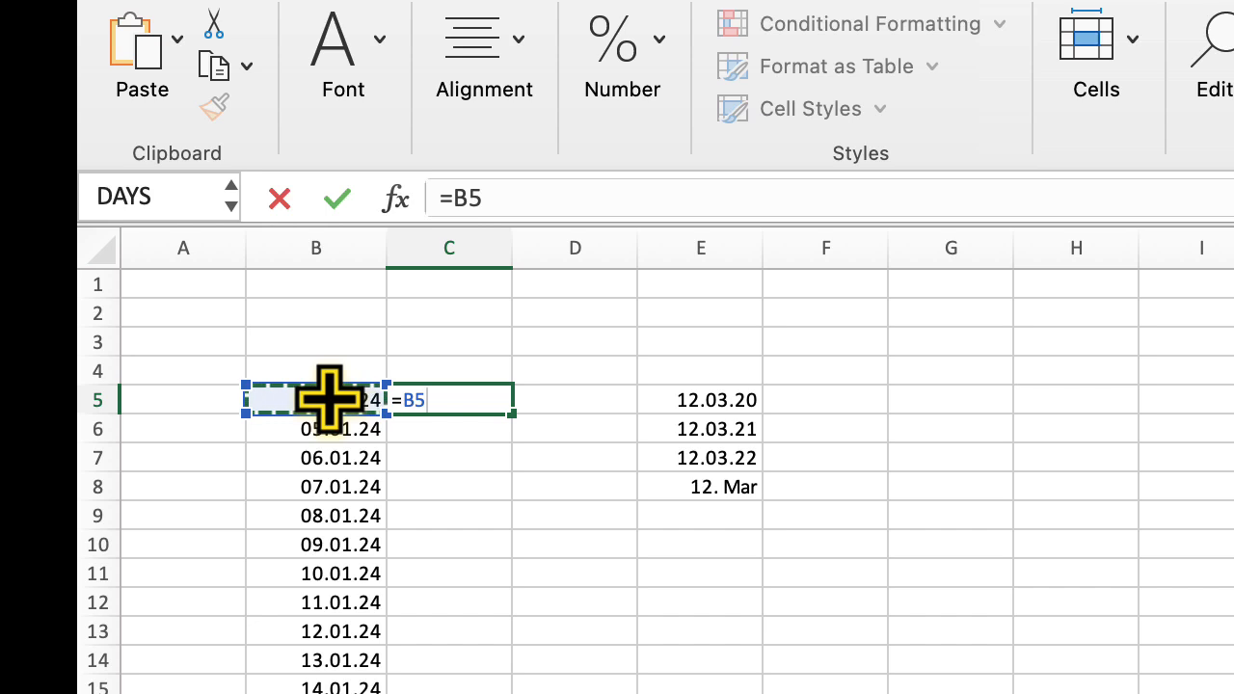
pyautogui.press('Return')
# Step: Format cell C5 as Number with no decimal places
pyautogui.scroll(-2, 472, 472)
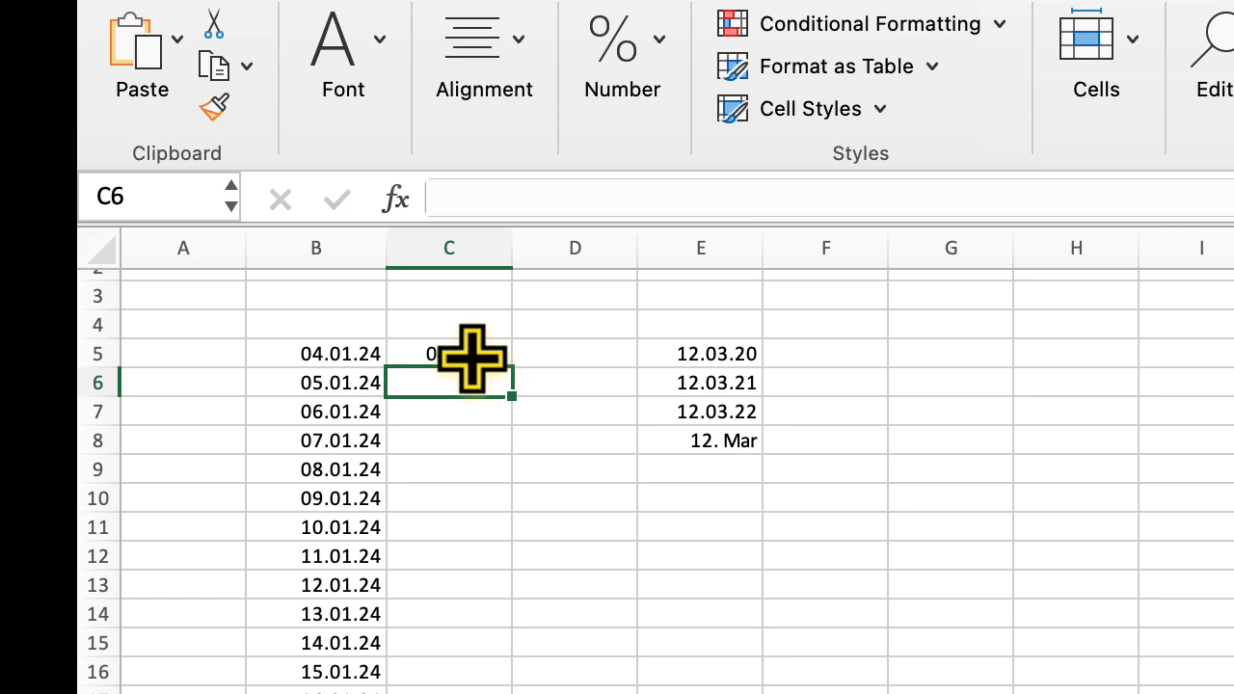
pyautogui.click(473, 353)
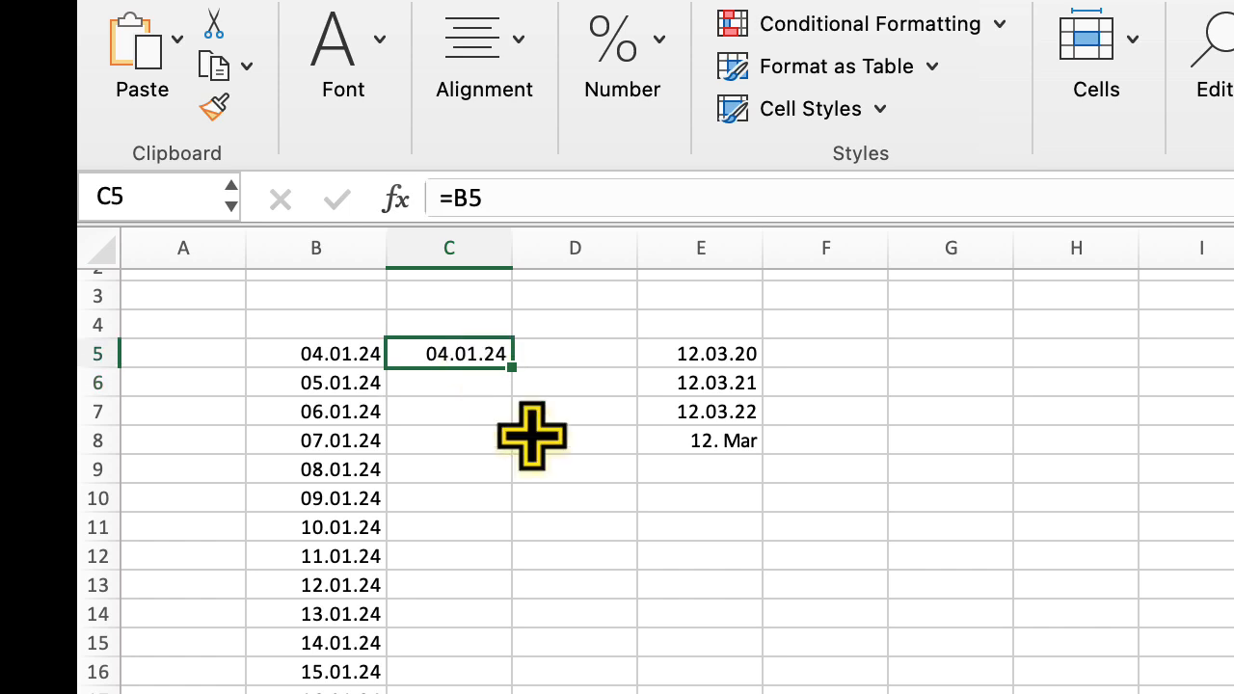
pyautogui.click(657, 33)
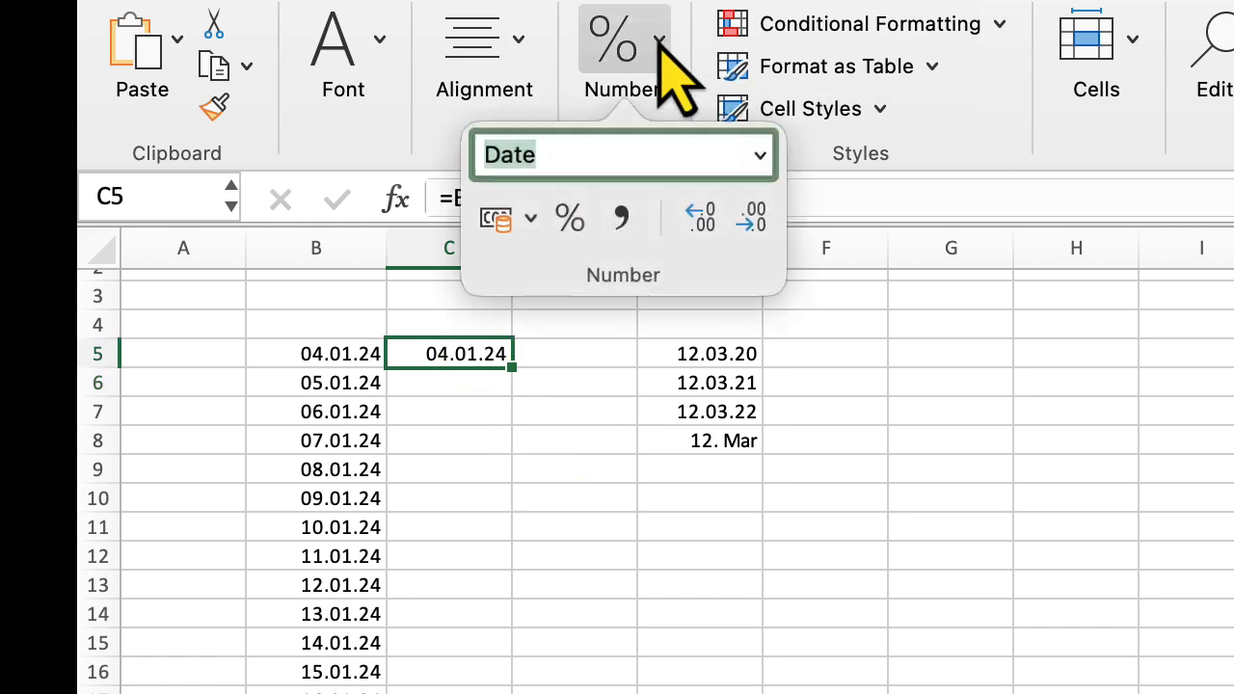
pyautogui.click(758, 157)
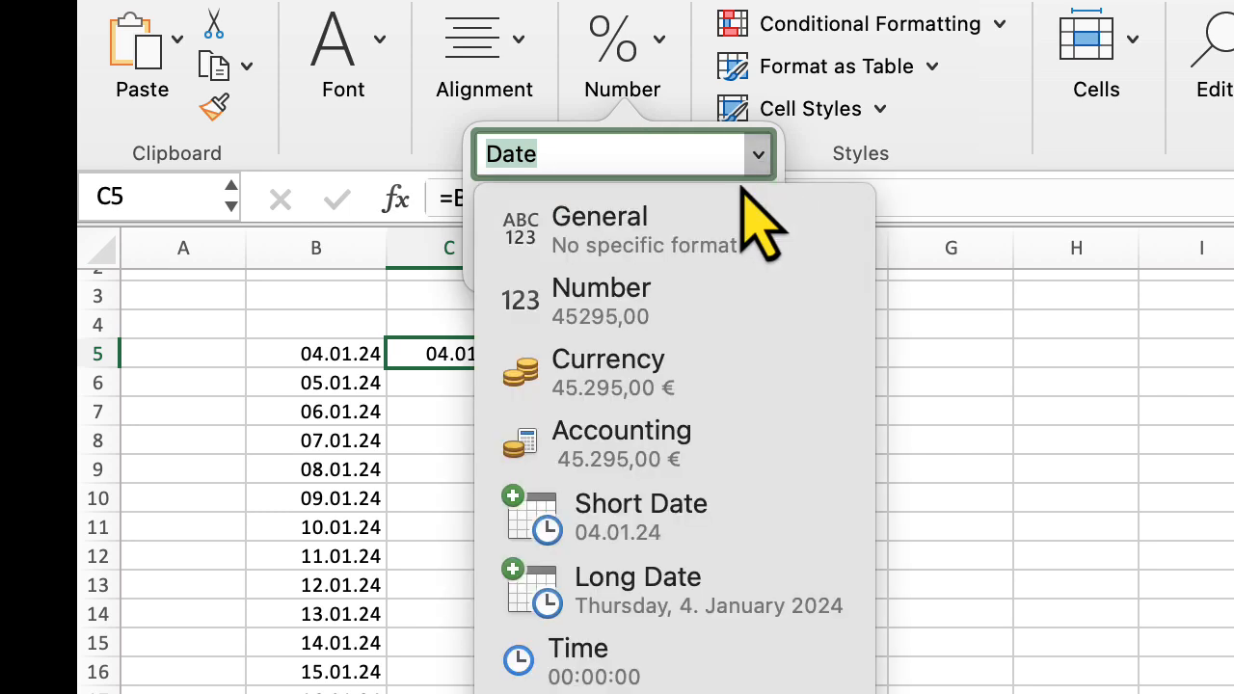
pyautogui.click(661, 306)
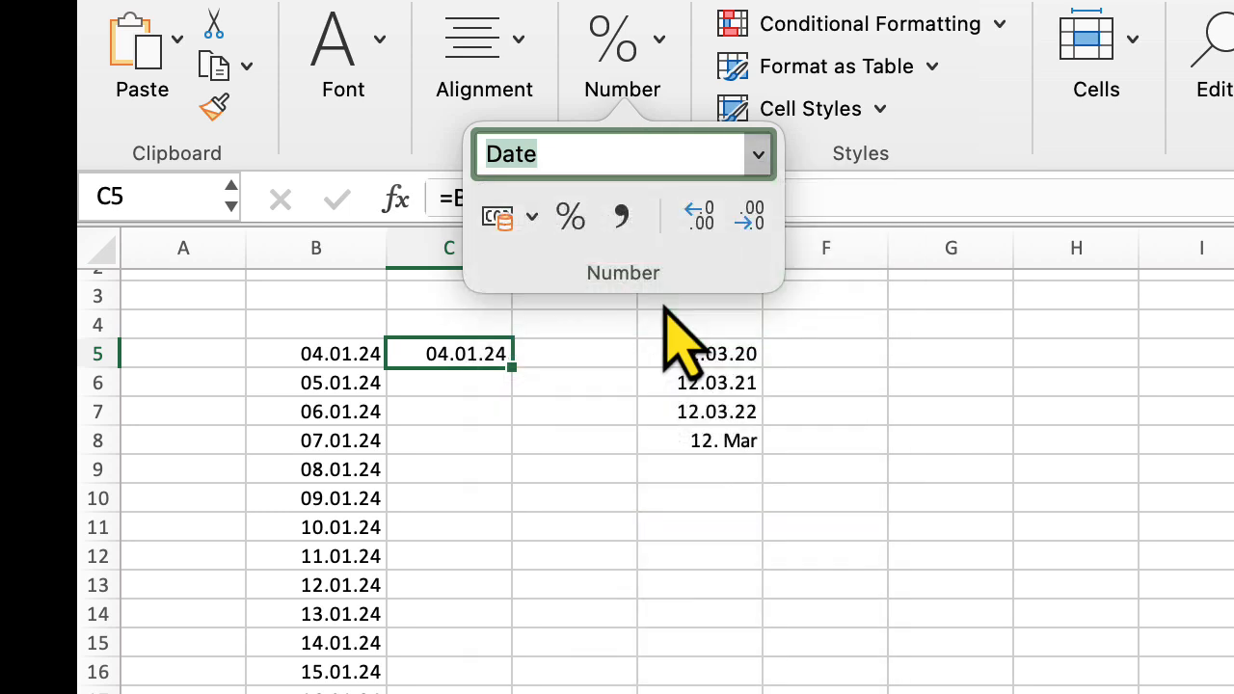
pyautogui.click(748, 224)
pyautogui.click(752, 227)
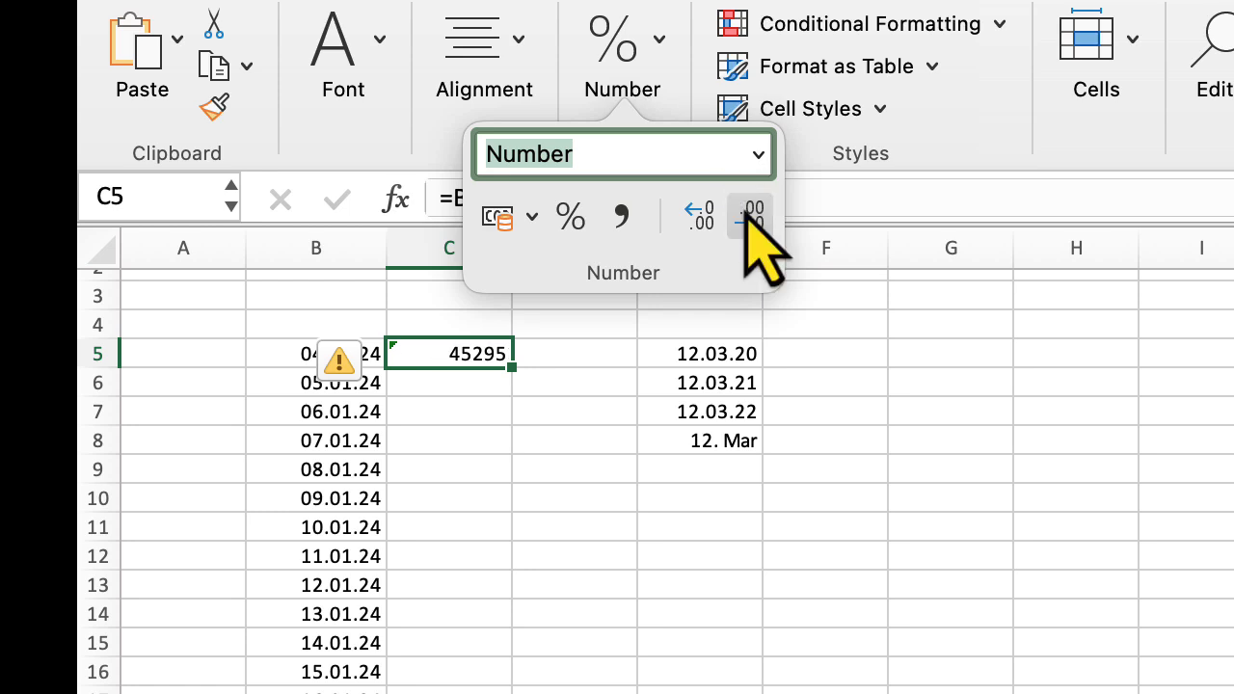
pyautogui.press('Return')
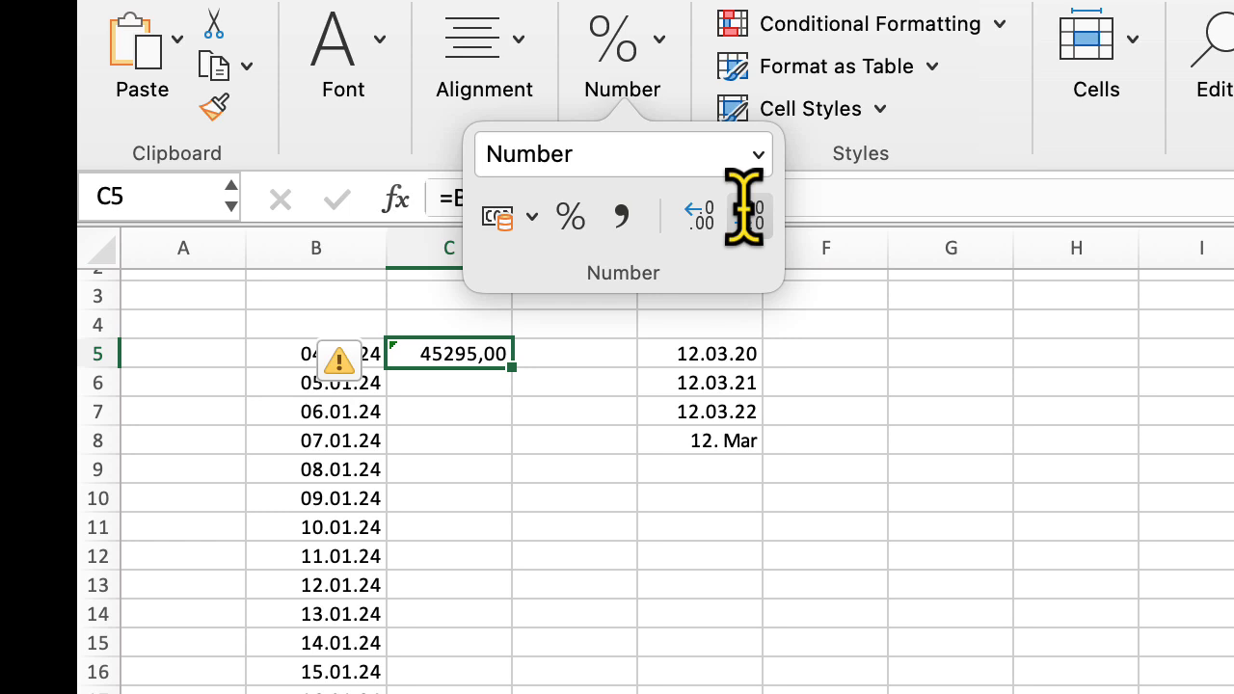
pyautogui.doubleClick(749, 218)
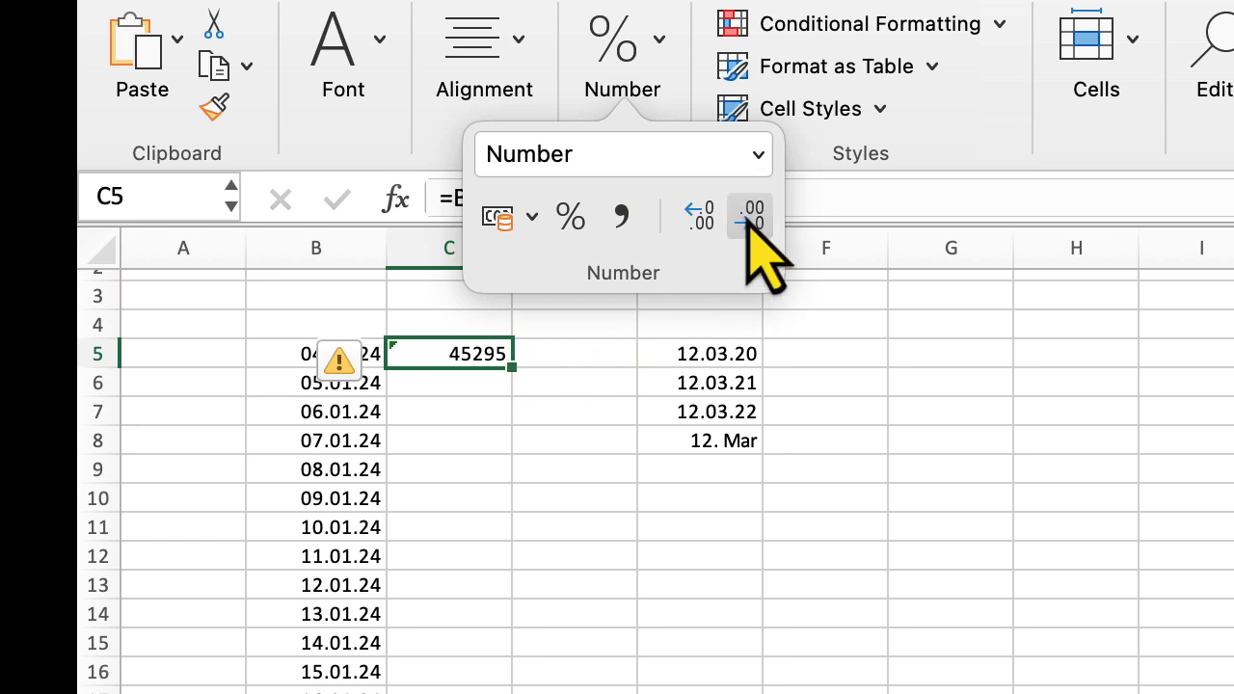
pyautogui.click(652, 529)
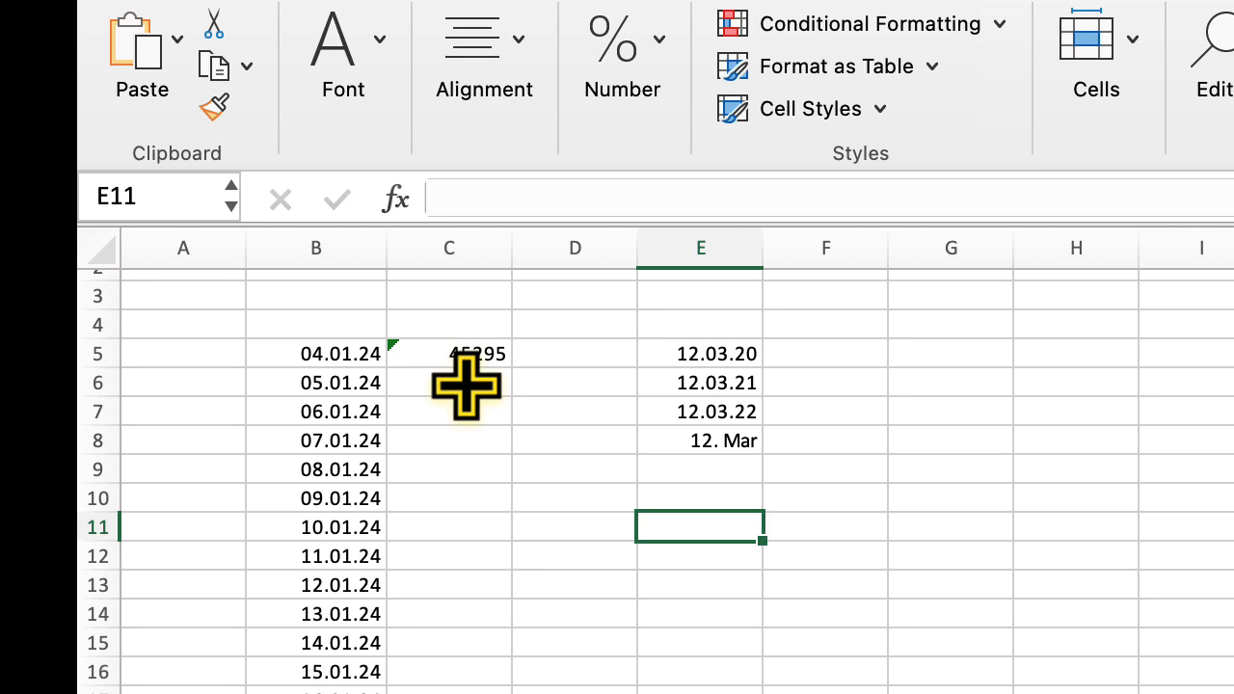
# Step: Fill the formula in C5 down column C to row 11
pyautogui.click(471, 358)
pyautogui.moveTo(511, 368); pyautogui.dragTo(537, 510)
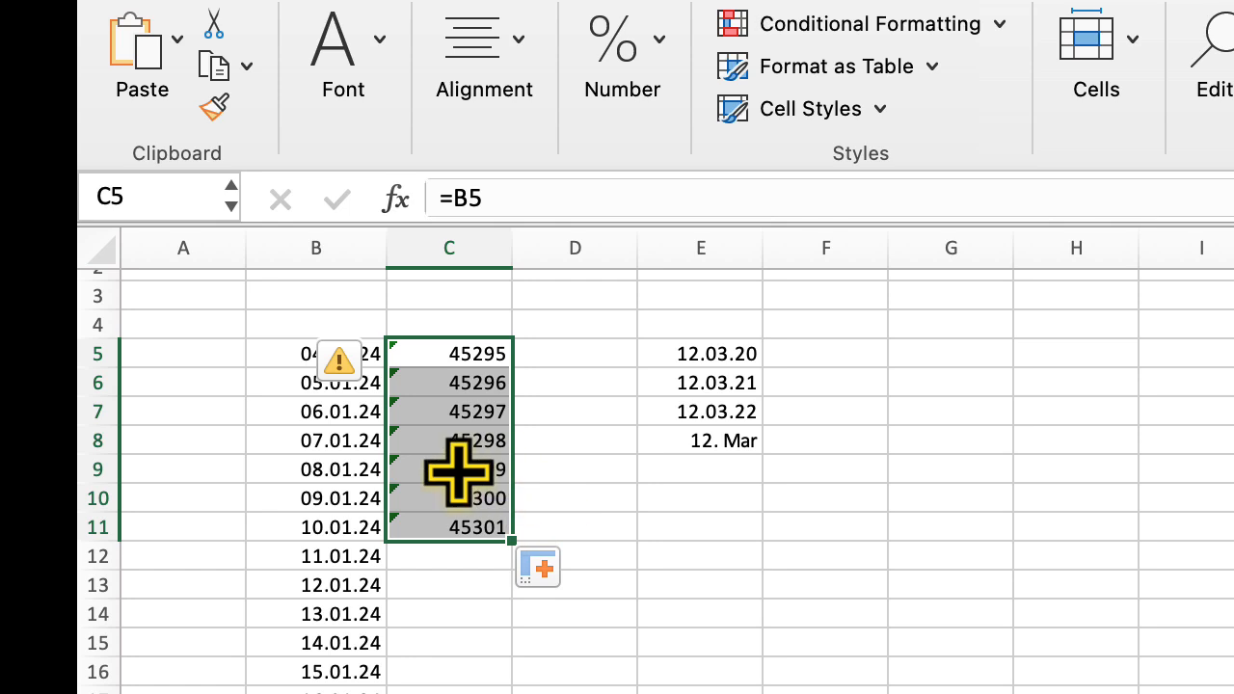
pyautogui.click(569, 494)
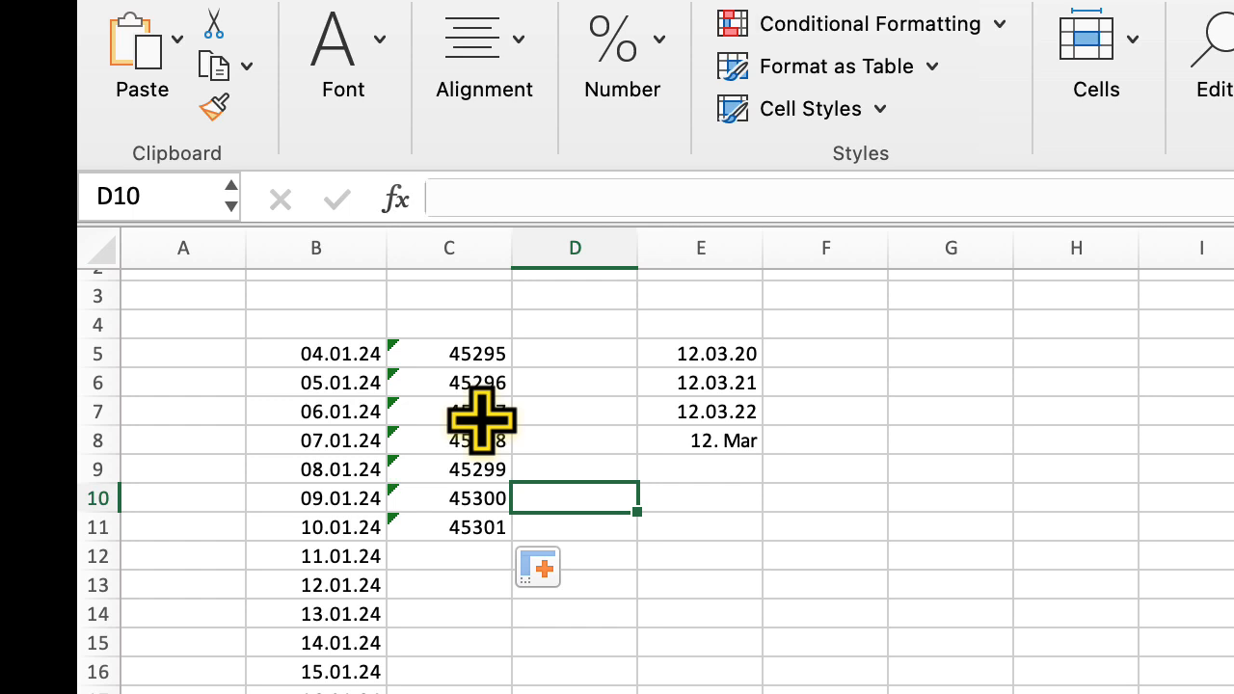
# Step: Replace the date in cell B5 with 1.1.1900
pyautogui.click(330, 356)
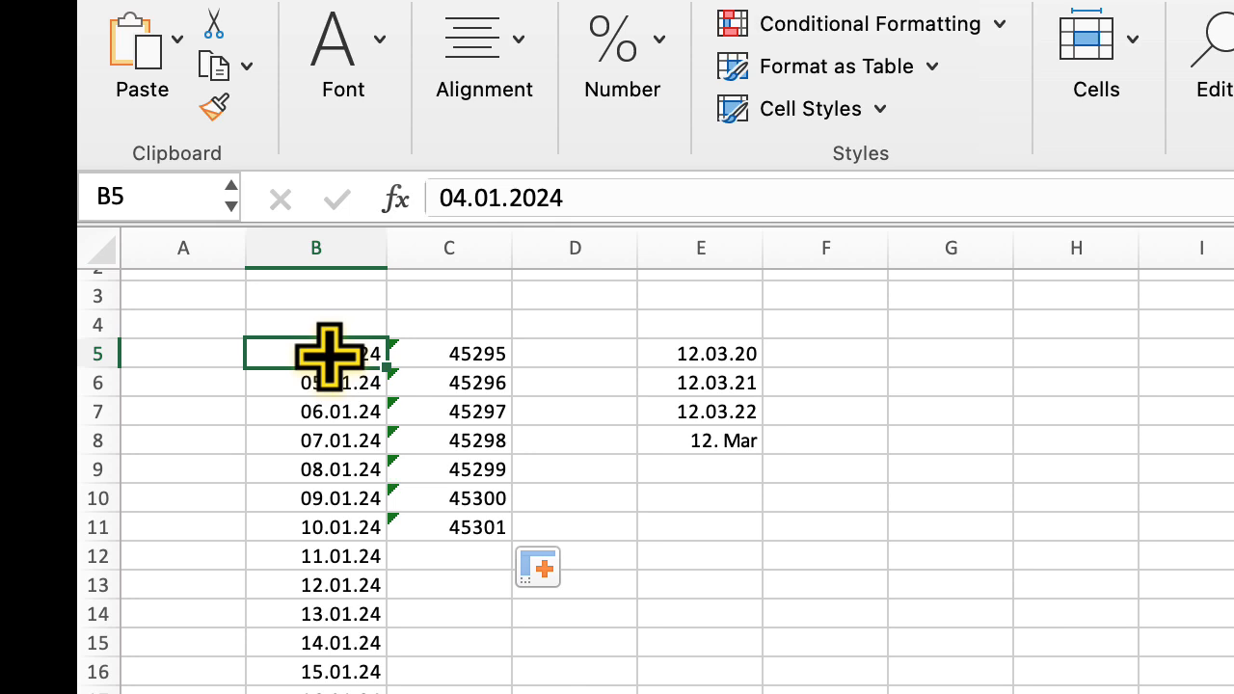
pyautogui.write('1.1.')
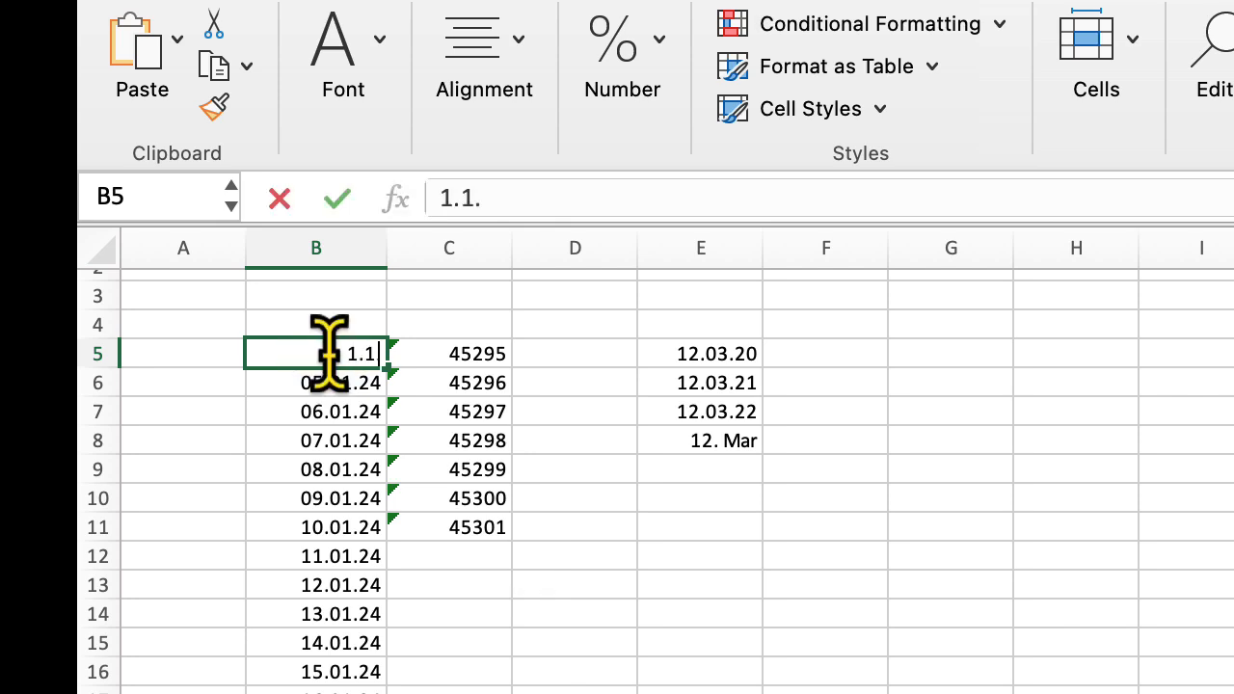
pyautogui.write('1900')
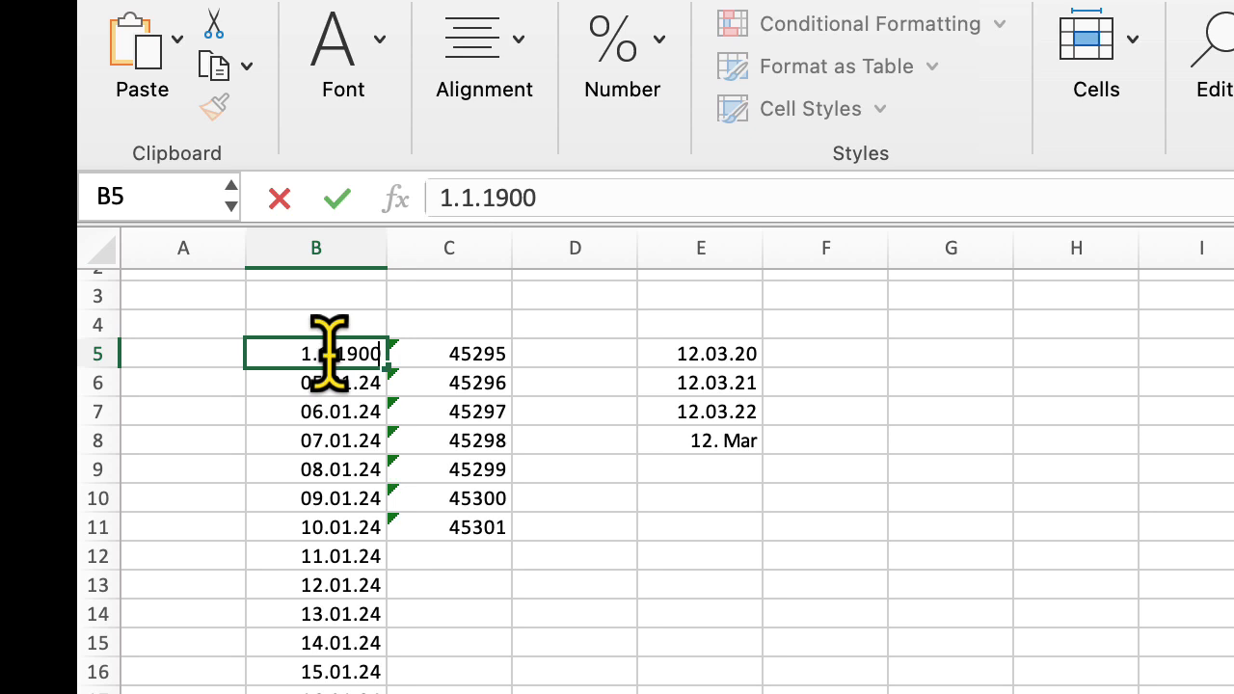
pyautogui.press('Return')
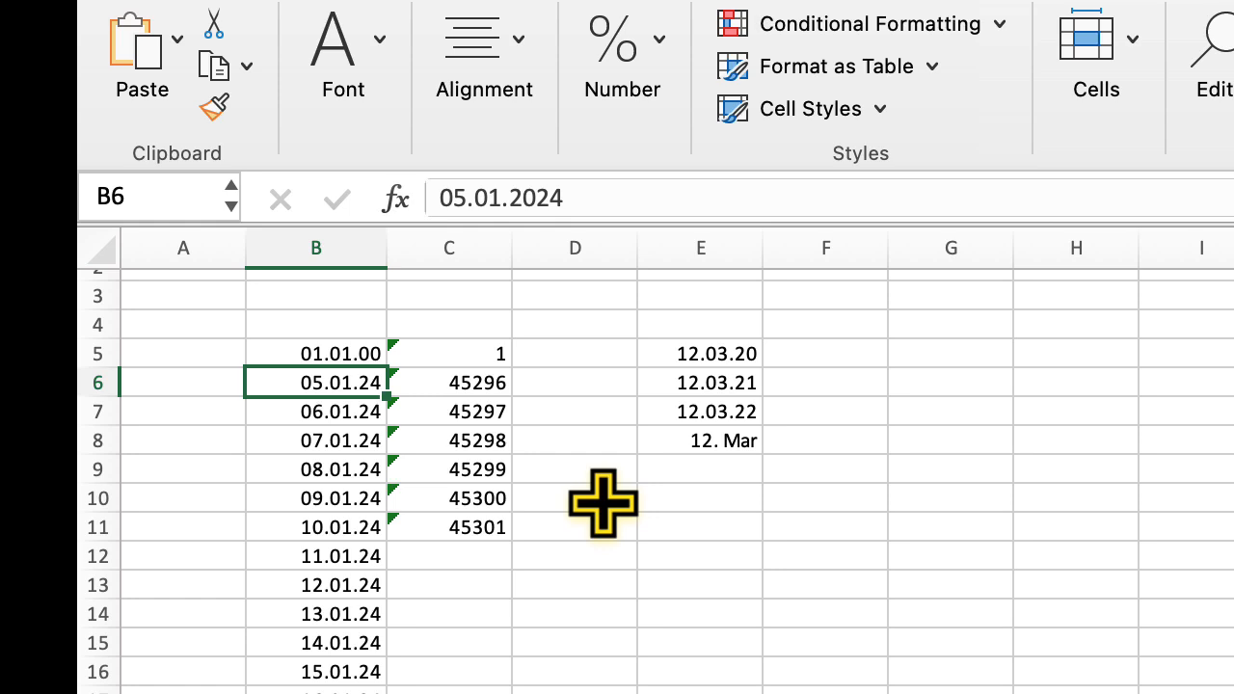
pyautogui.write('2.1')
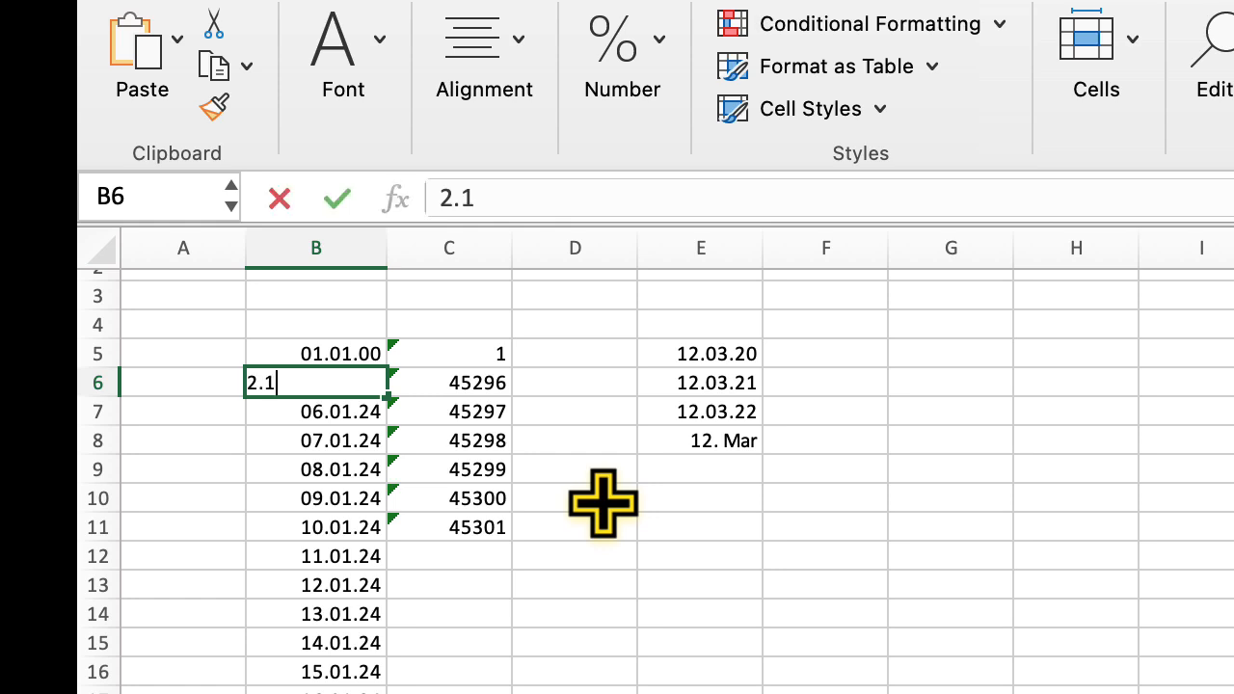
pyautogui.write('1900')
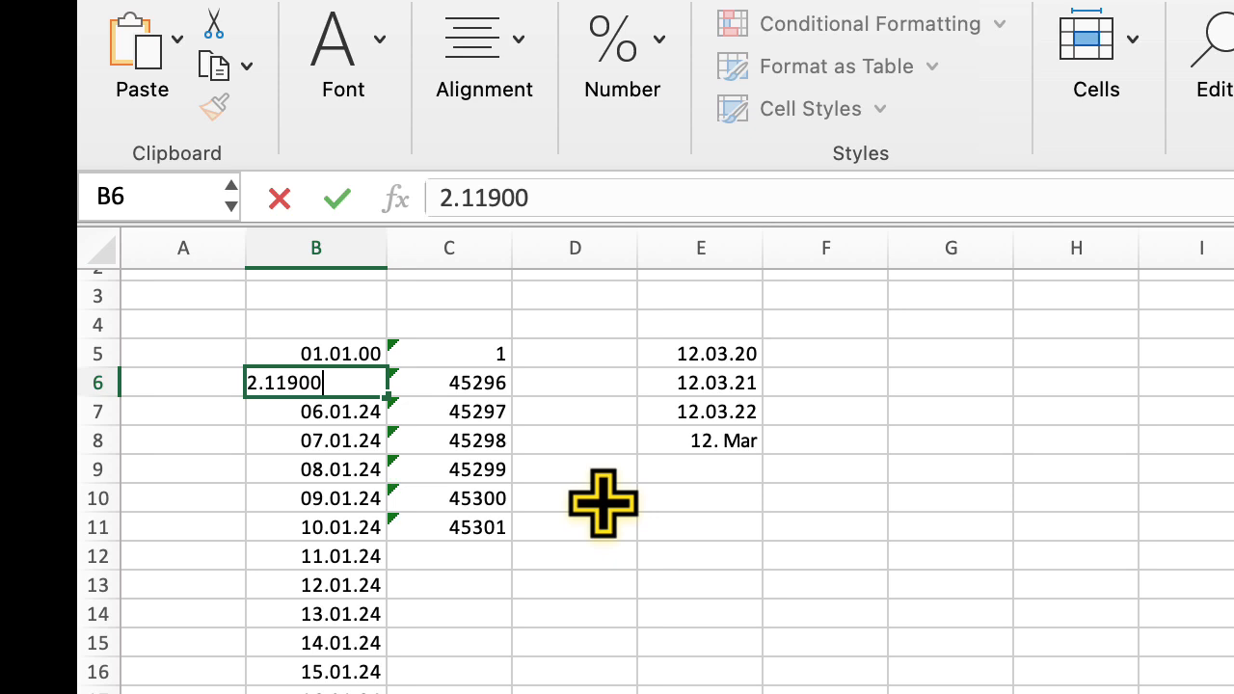
pyautogui.press('Return')
pyautogui.press('Up')
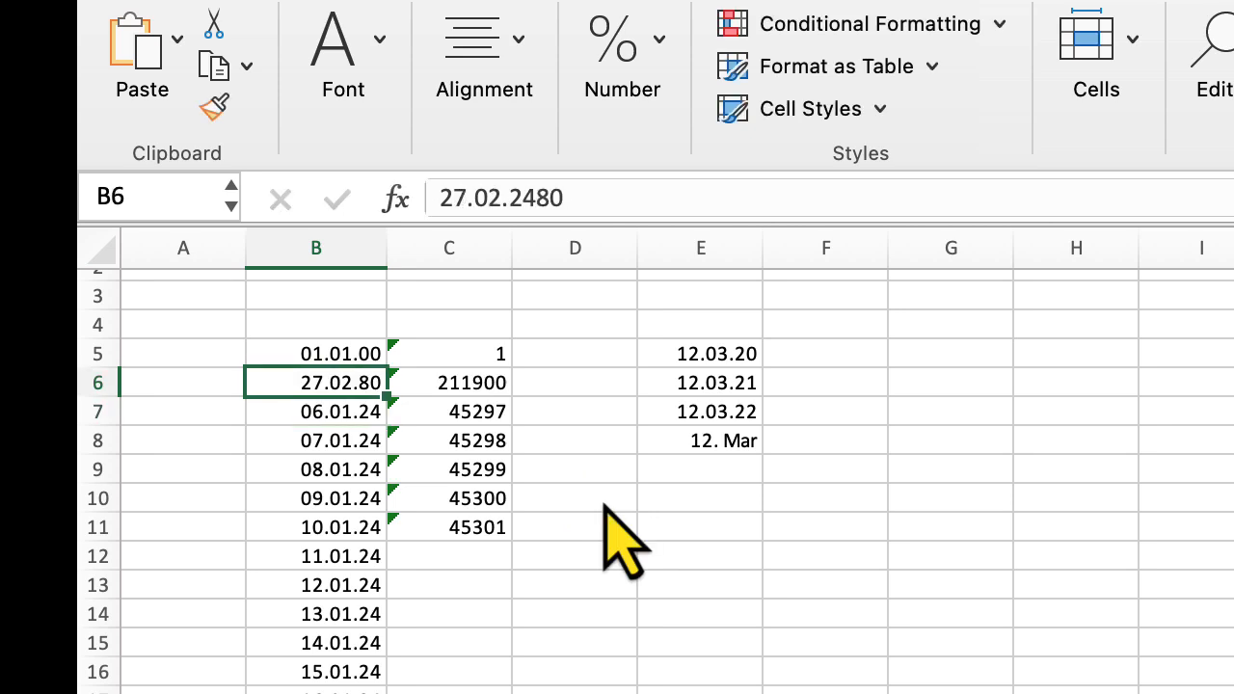
# Step: Replace the date in cell B6 with 2.1.1900
pyautogui.write('2.1.')
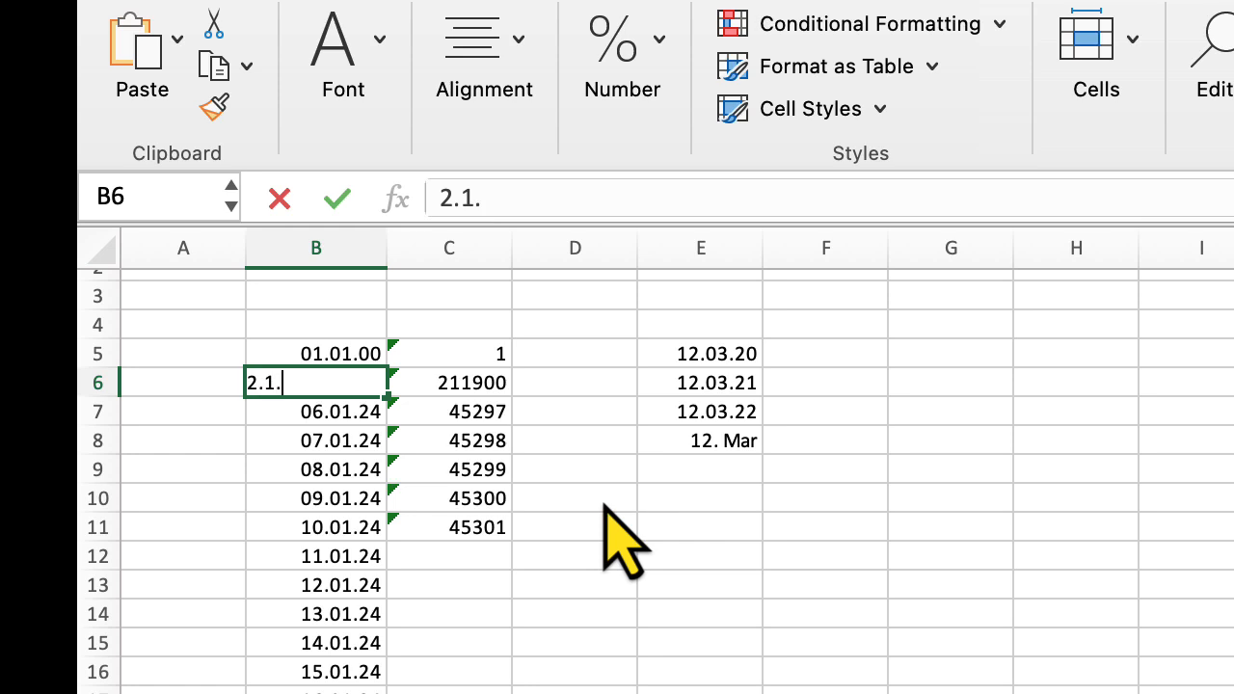
pyautogui.write('1900')
pyautogui.press('Return')
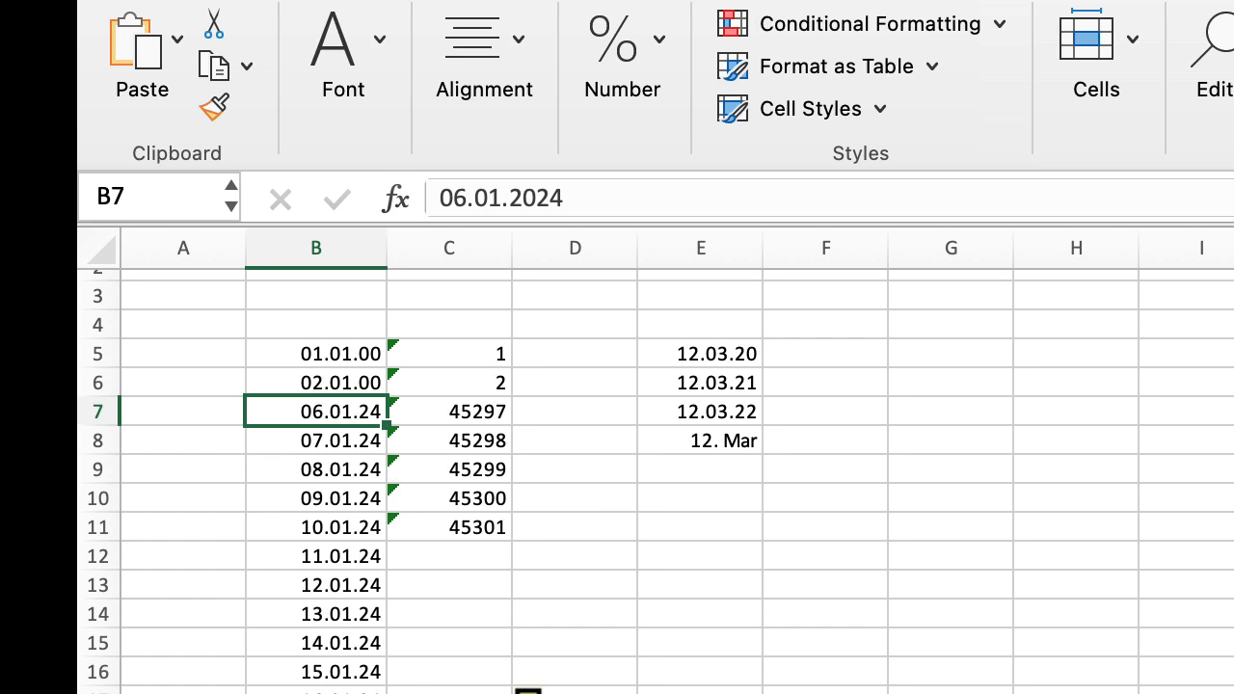
pyautogui.scroll(-1, 366, 689)
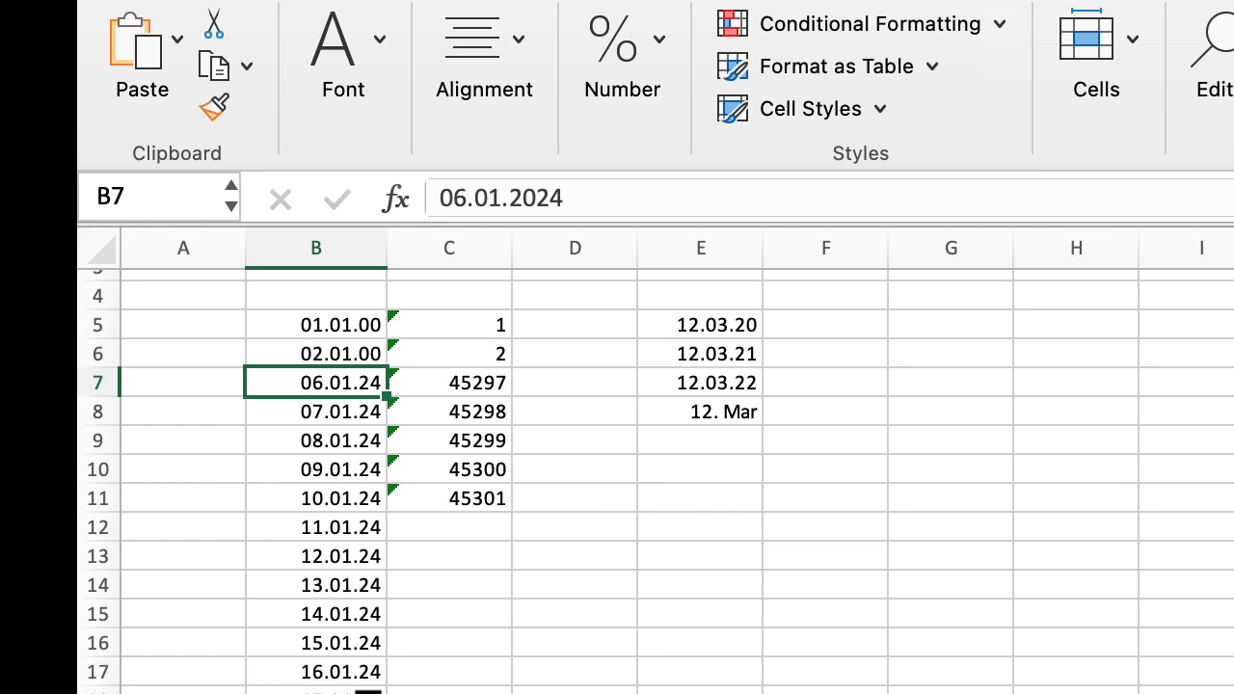
# Step: Enter the formula =B15+1000 in cell C15 to add 1000 days to the date in B15
pyautogui.click(336, 617)
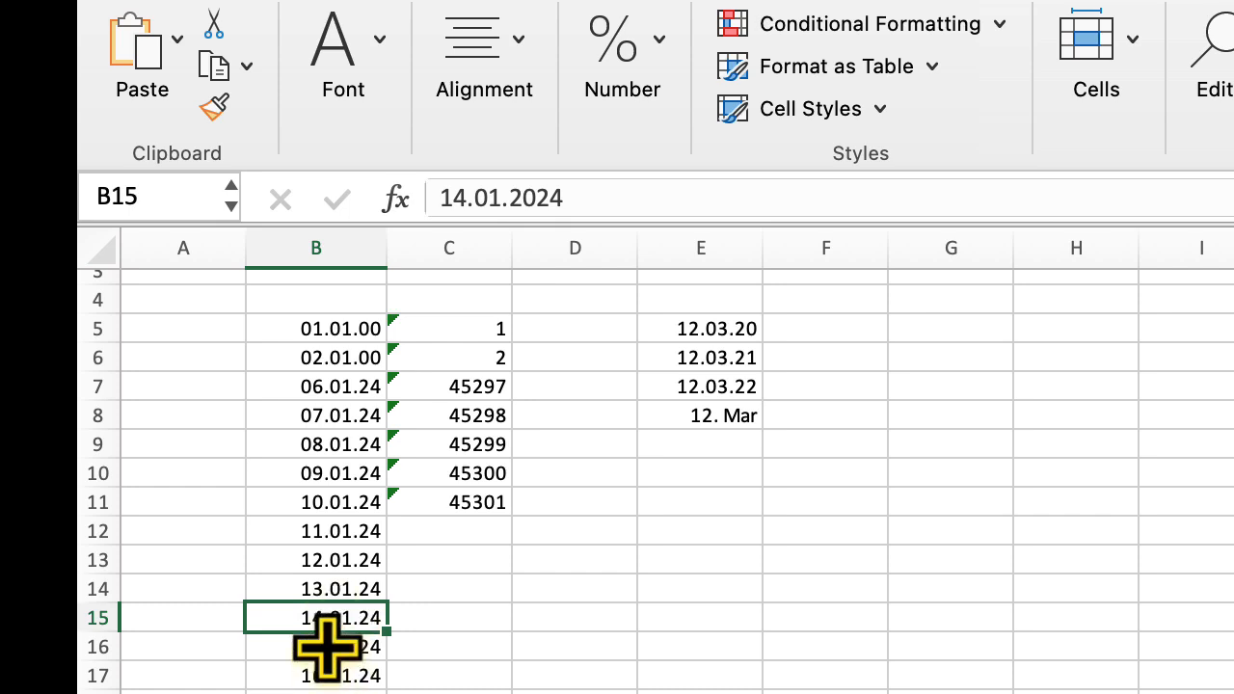
pyautogui.click(439, 623)
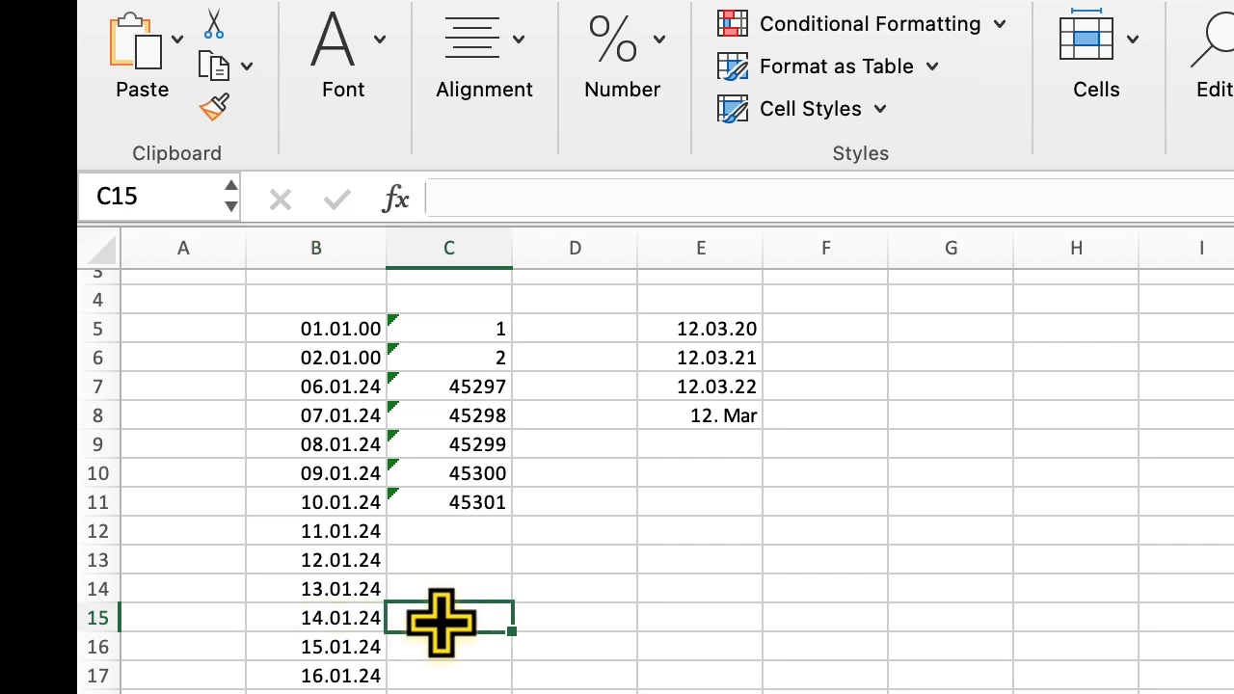
pyautogui.write('=')
pyautogui.press('Left')
pyautogui.write('+1000')
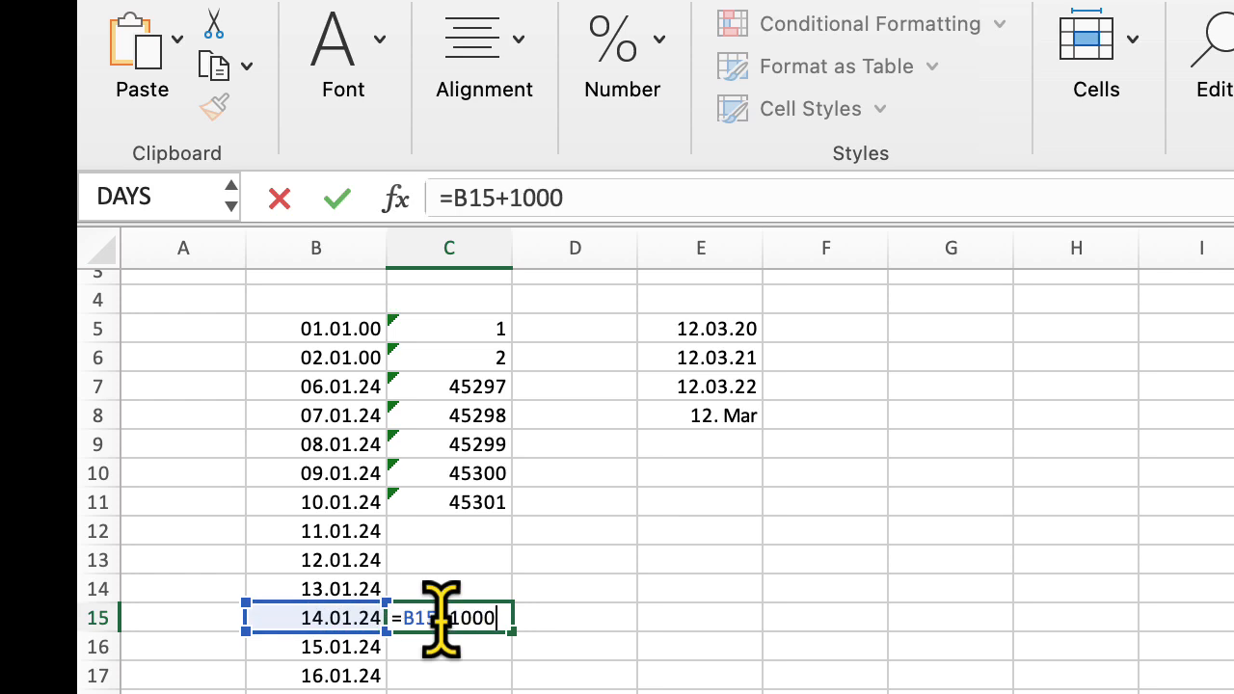
pyautogui.press('Return')
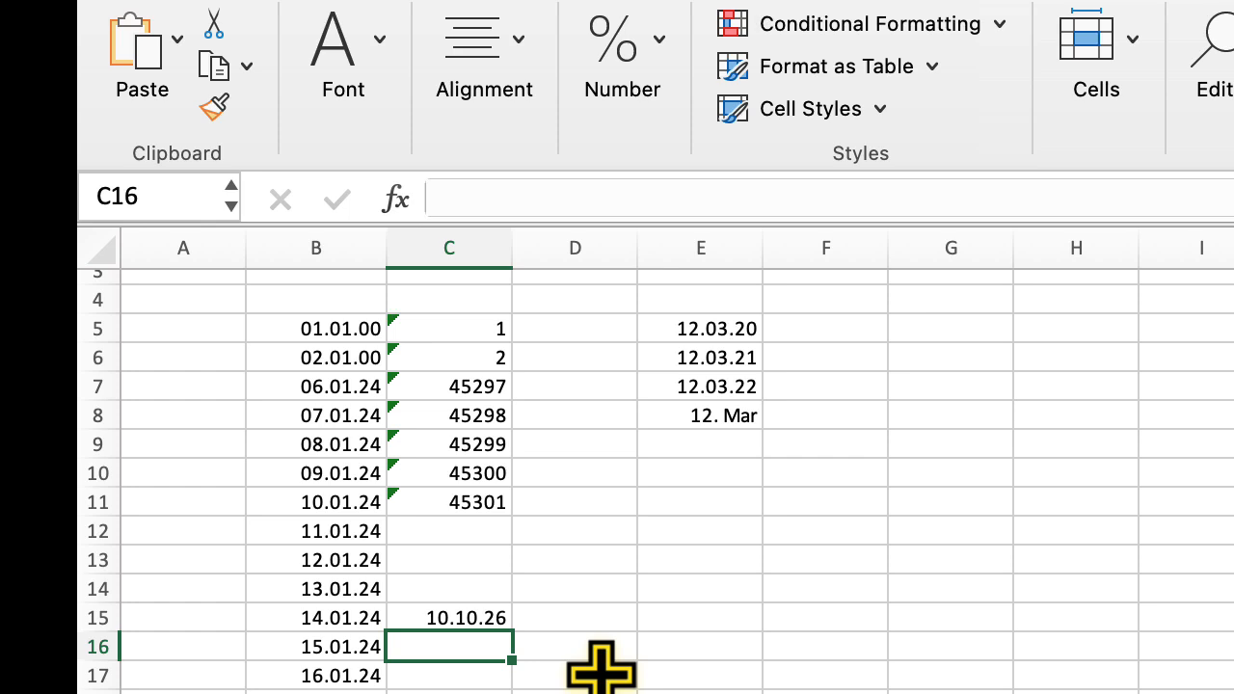
pyautogui.hscroll(1, 601, 675)
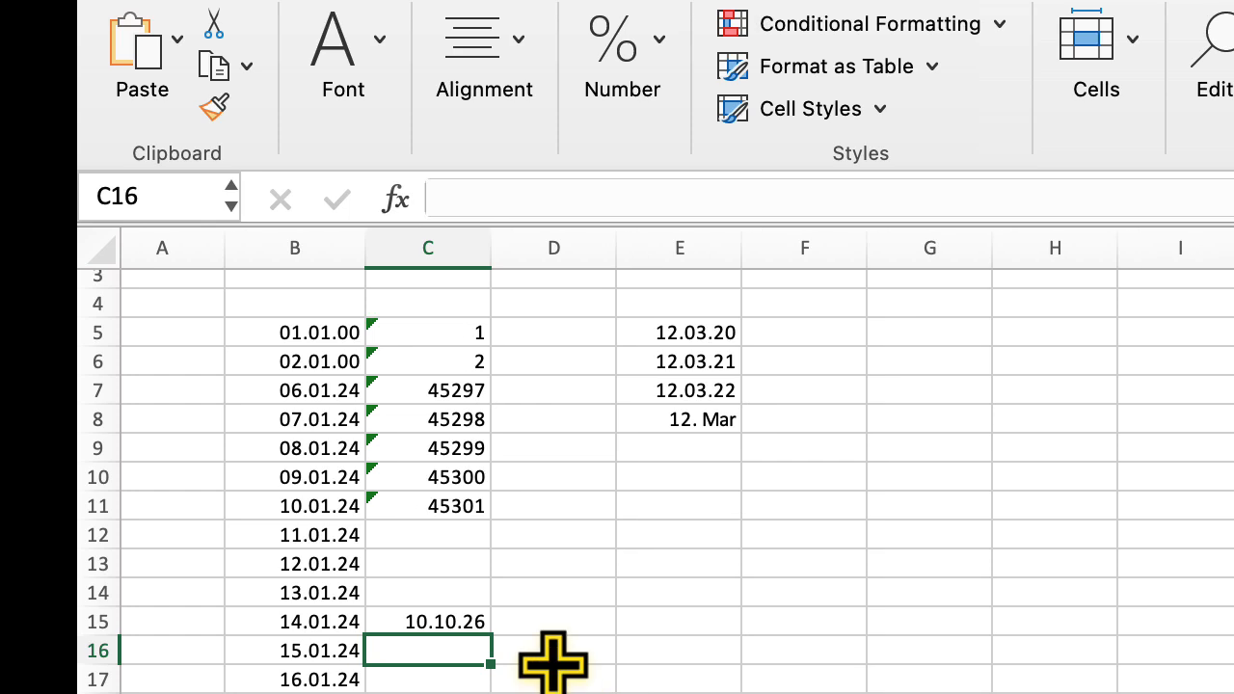
pyautogui.hscroll(-1, 469, 572)
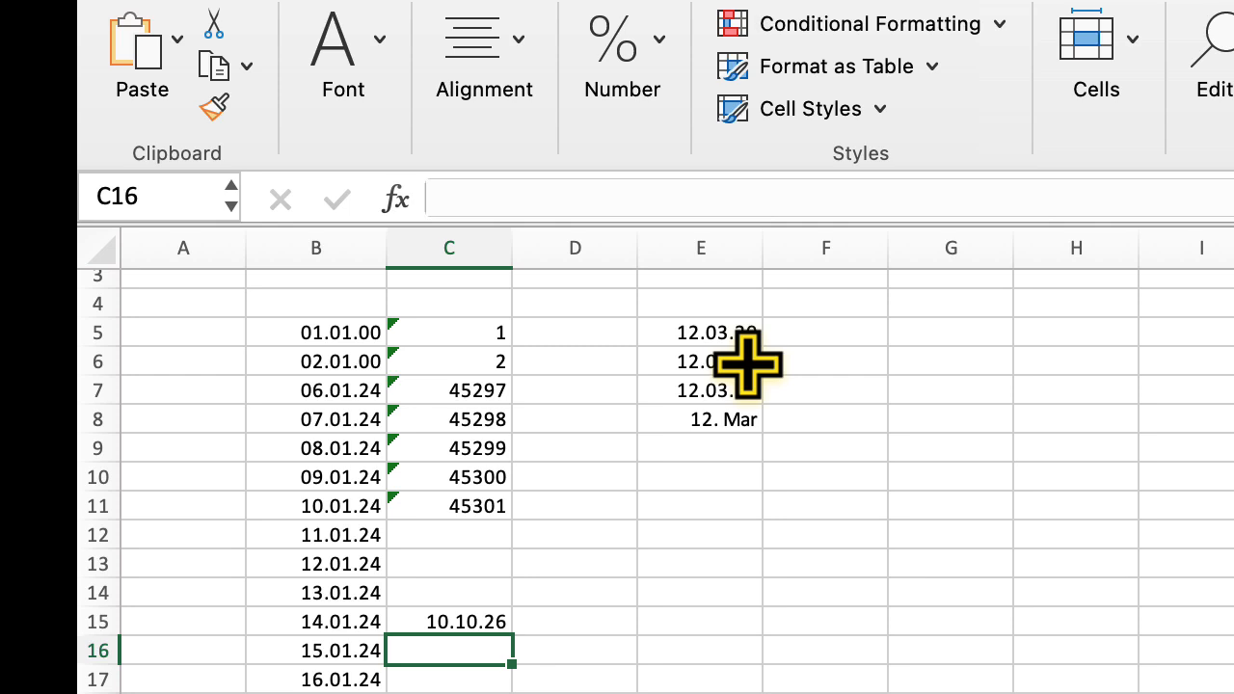
pyautogui.scroll(-1, 744, 364)
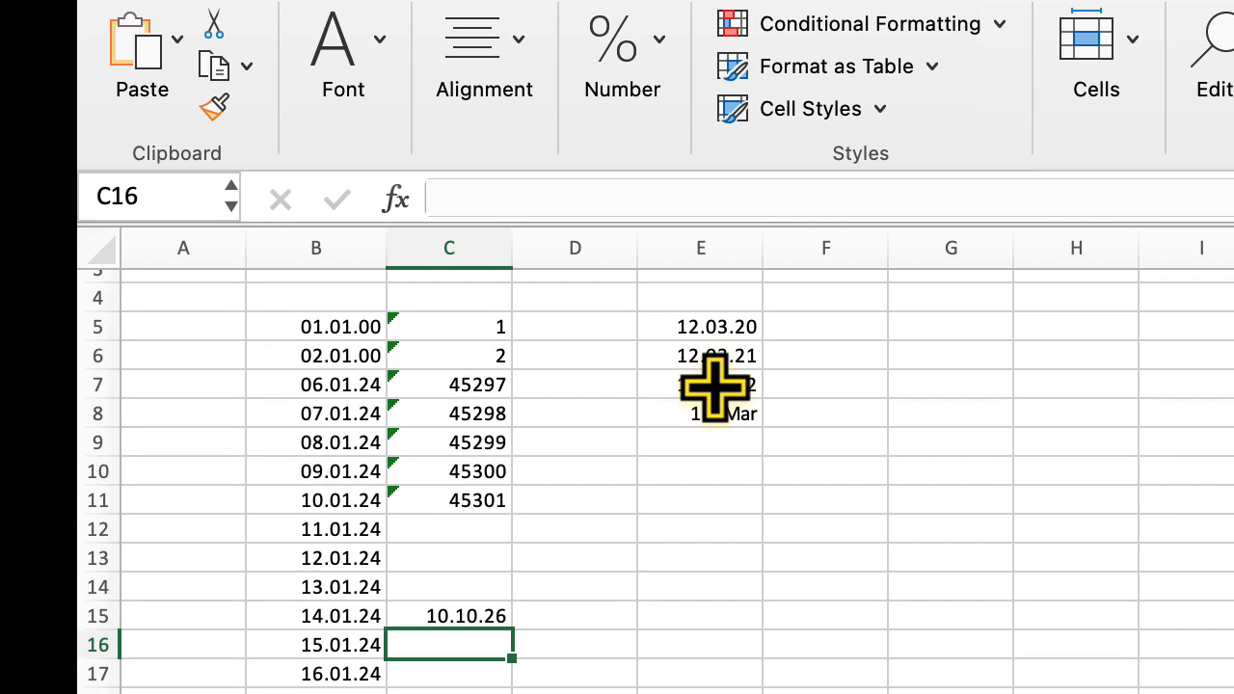
# Step: Replace the date in cell B7 with 31.12.29, using a two-digit year
pyautogui.scroll(3, 739, 365)
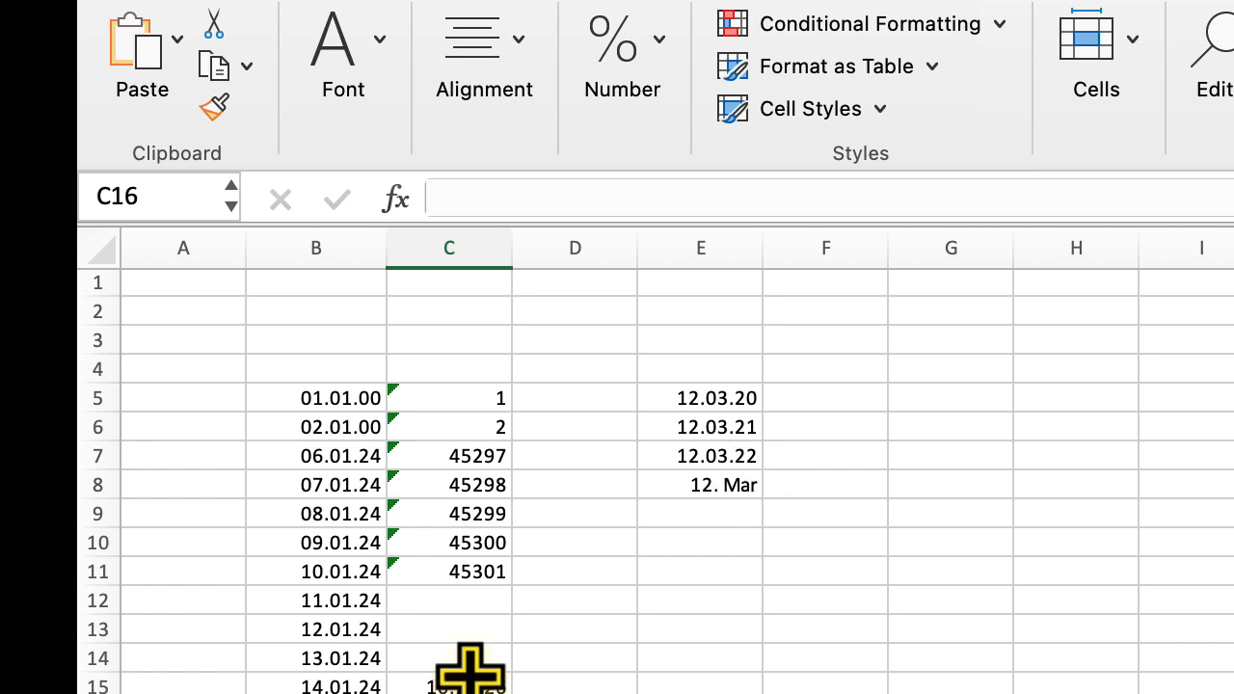
pyautogui.click(321, 458)
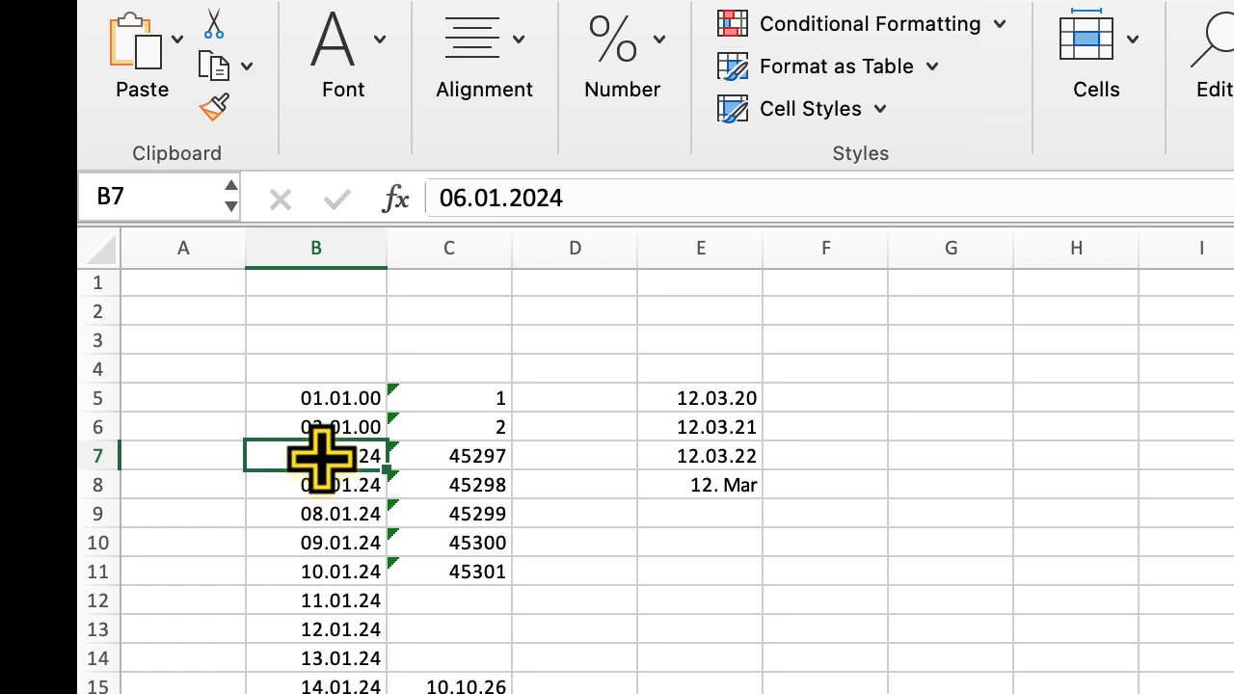
pyautogui.write('1')
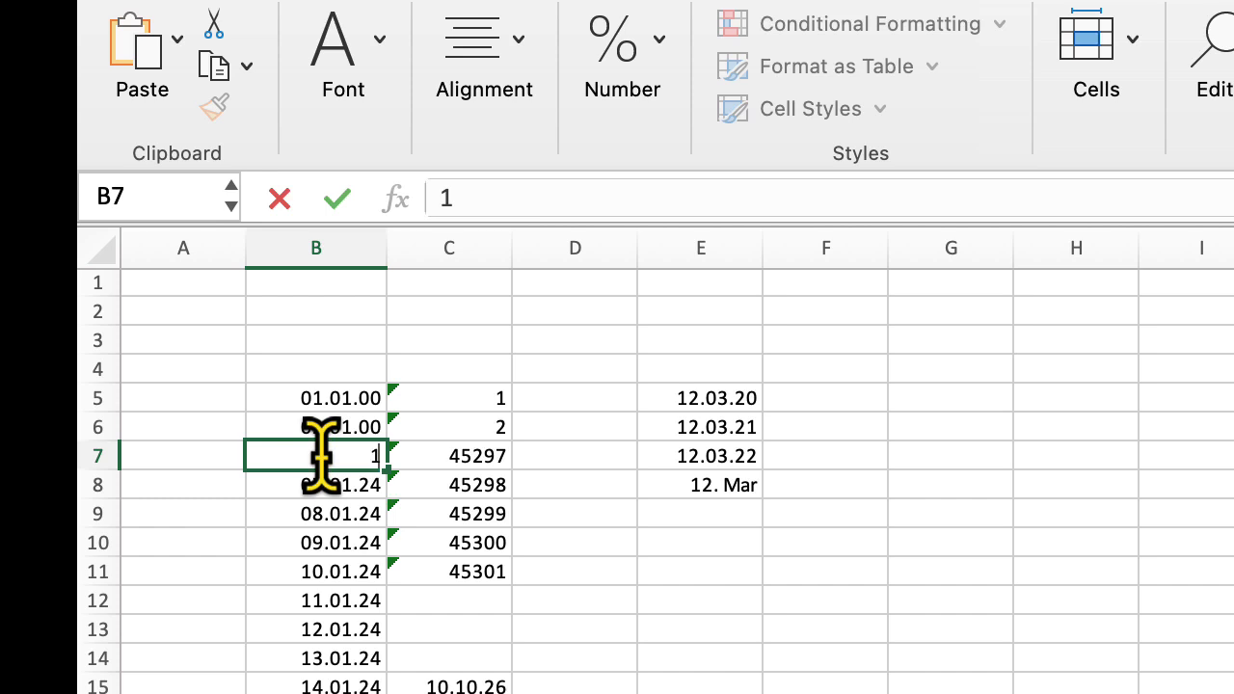
pyautogui.press('BackSpace')
pyautogui.write('31.12.19')
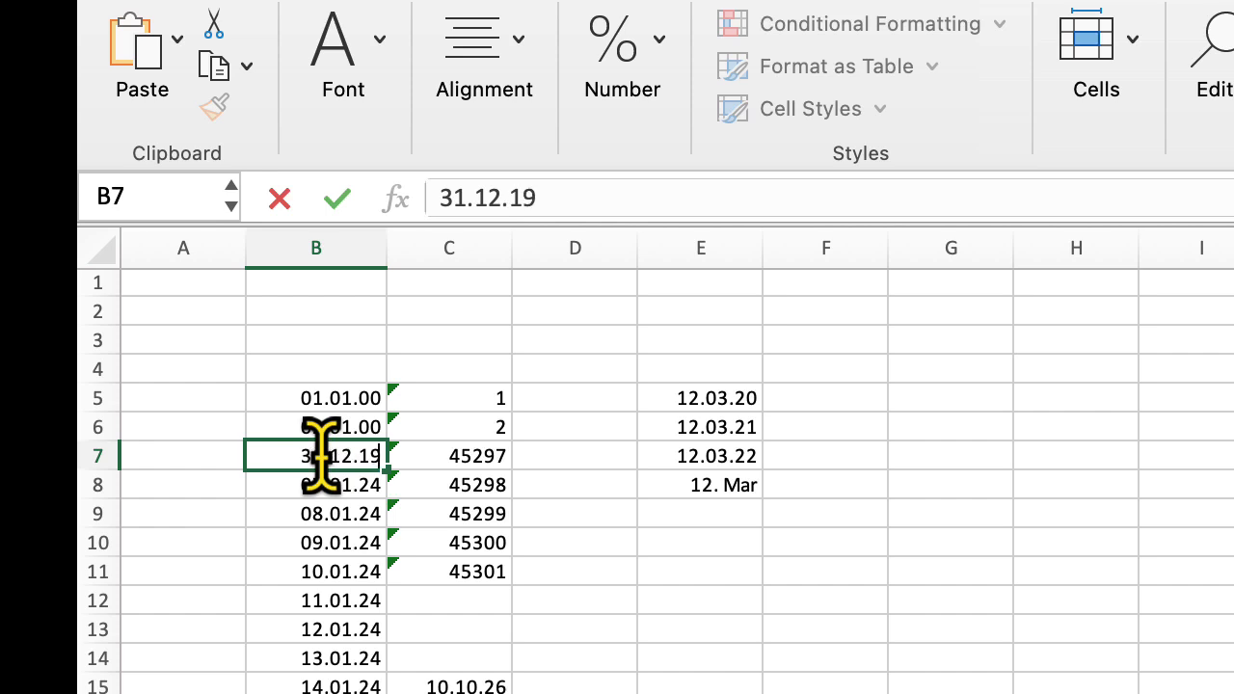
pyautogui.press('BackSpace')
pyautogui.press('BackSpace')
pyautogui.write('29')
pyautogui.press('Return')
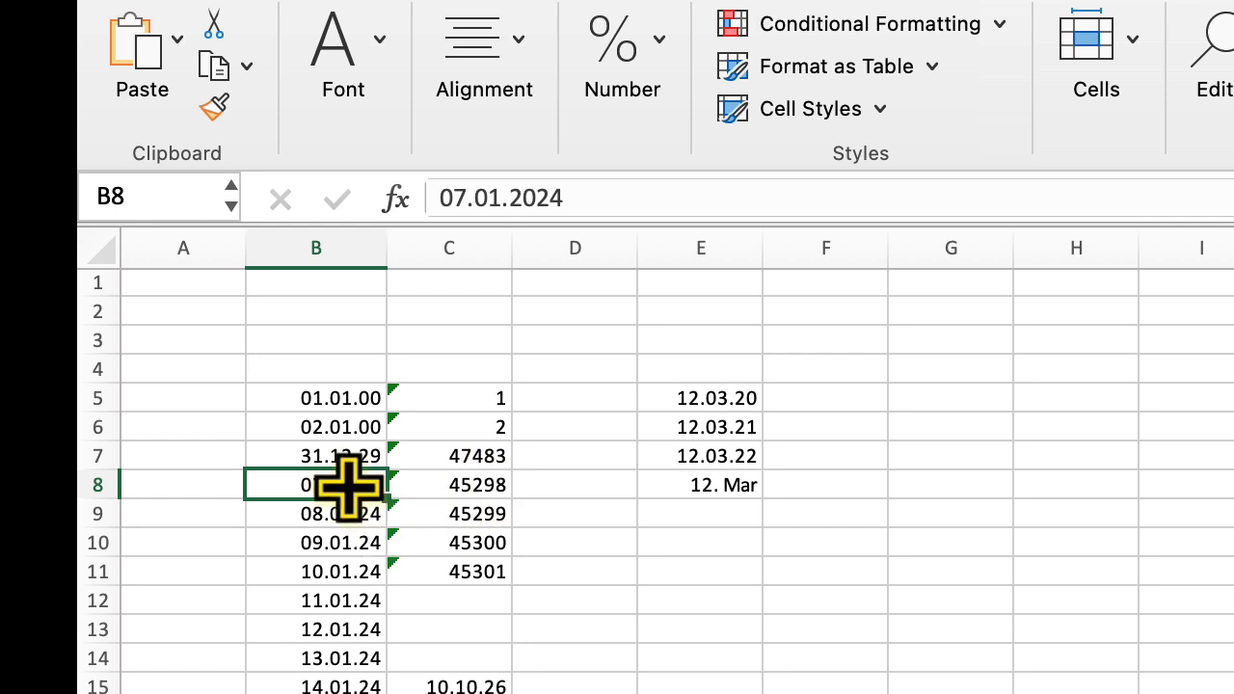
# Step: Replace the date in cell B8 with 1.1.1930, using a four-digit year
pyautogui.write('1.')
pyautogui.write('1.19')
pyautogui.write('30')
pyautogui.press('Return')
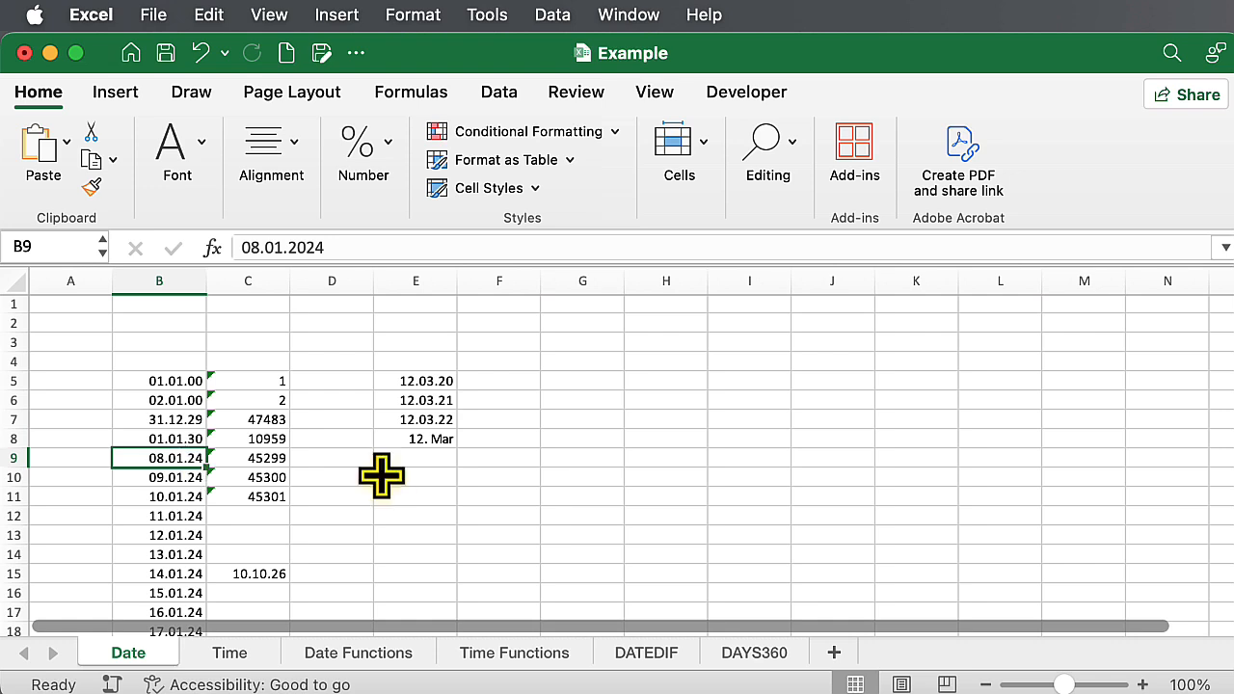
# Step: Enter the formula =E8 in cell F8 to reference the neighbouring date
pyautogui.click(424, 441)
pyautogui.click(487, 438)
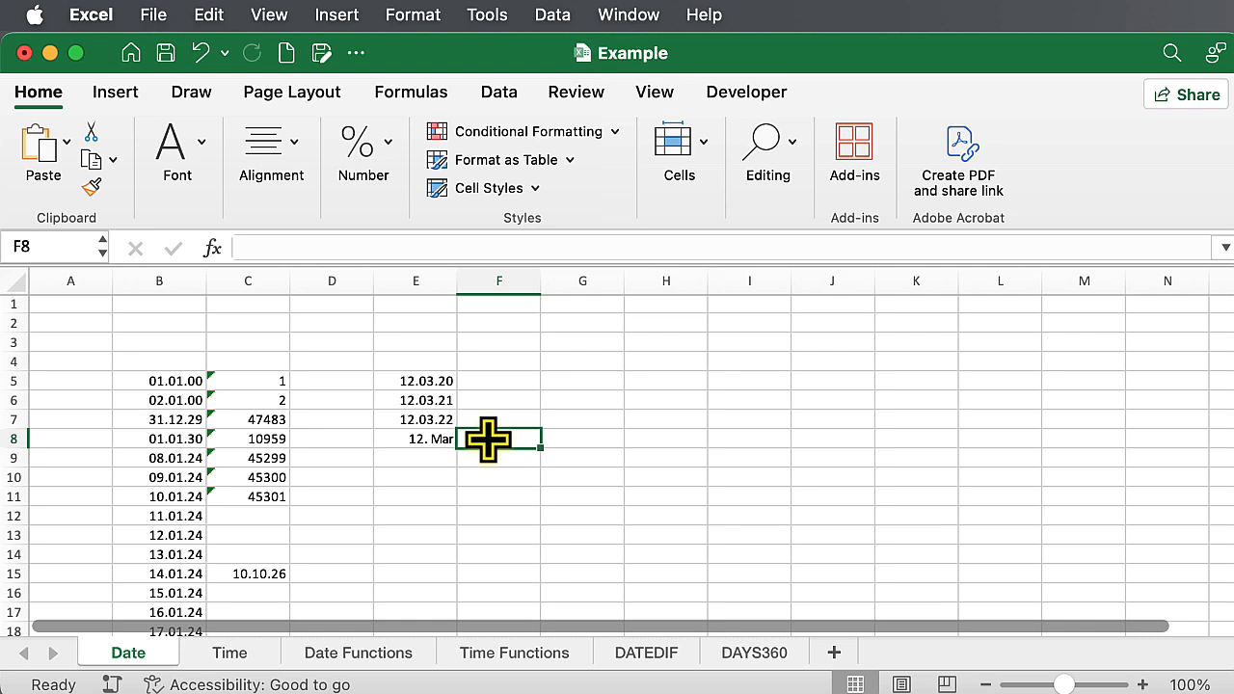
pyautogui.write('=')
pyautogui.click(403, 439)
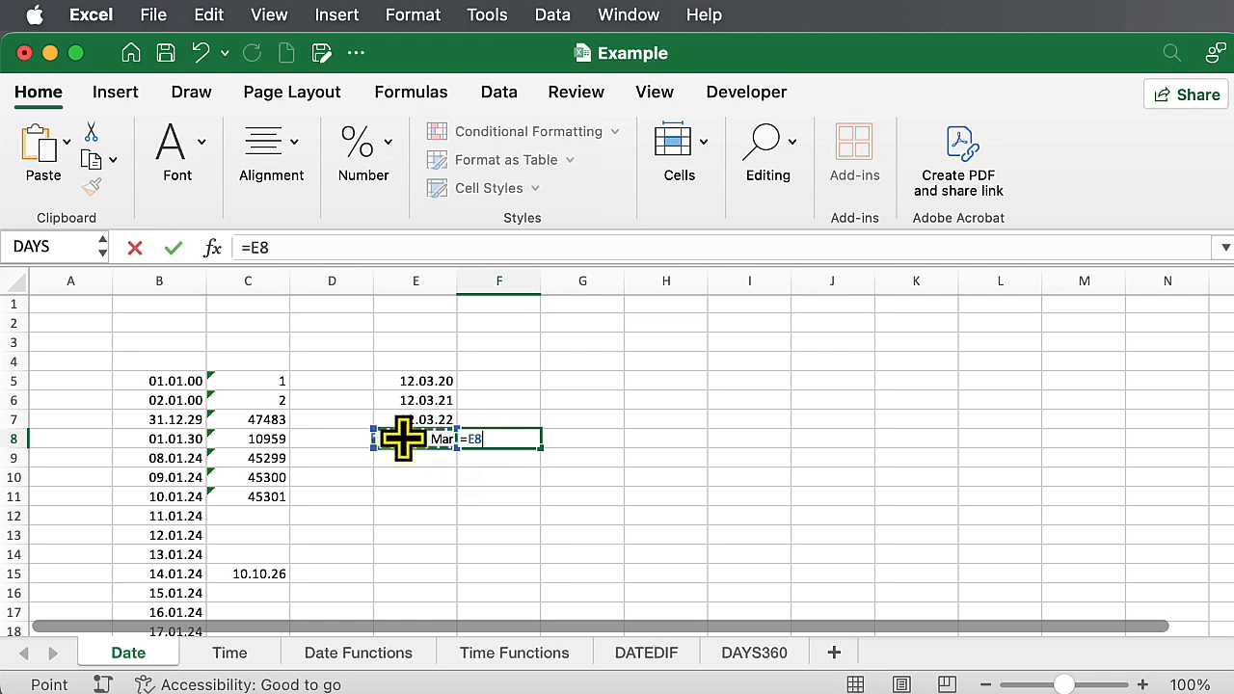
pyautogui.press('Return')
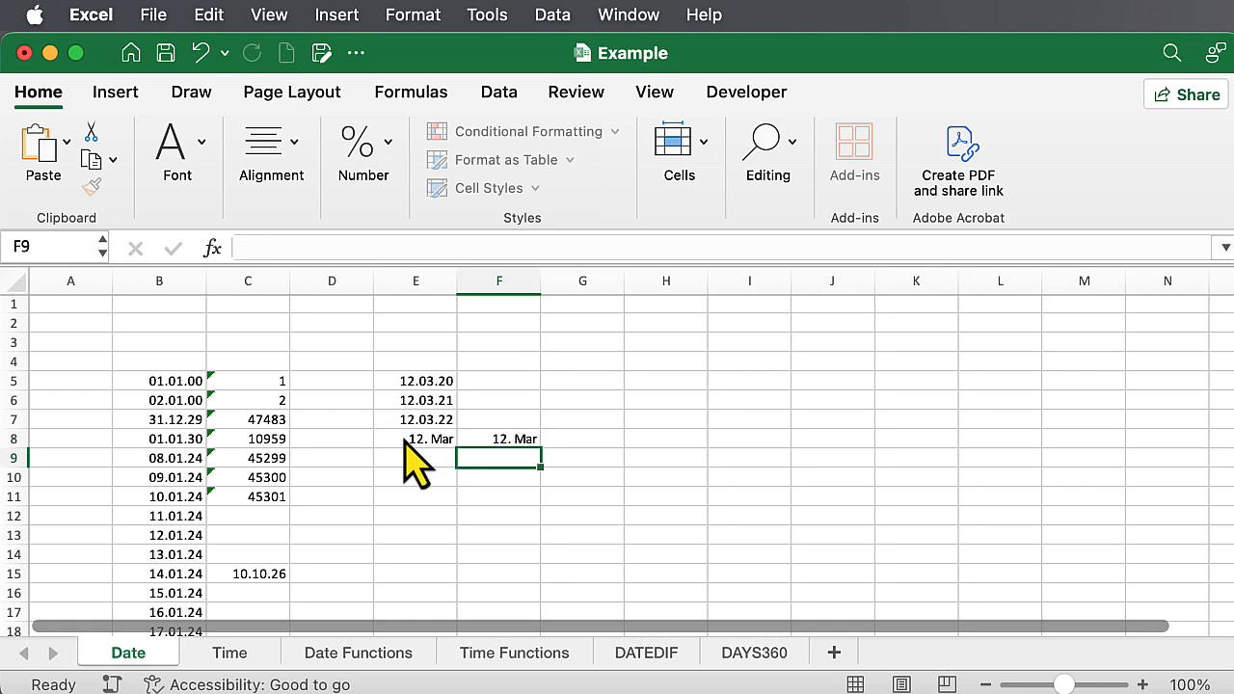
# Step: Format cell F8 as Long Date
pyautogui.click(521, 443)
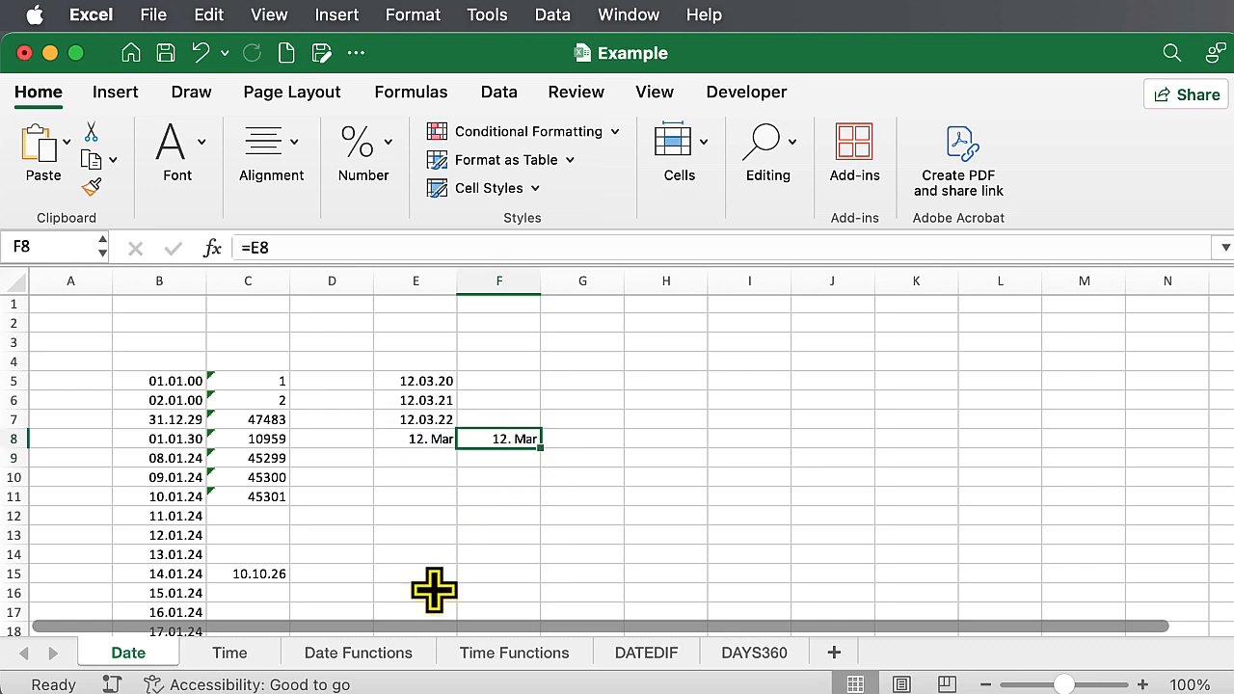
pyautogui.click(393, 159)
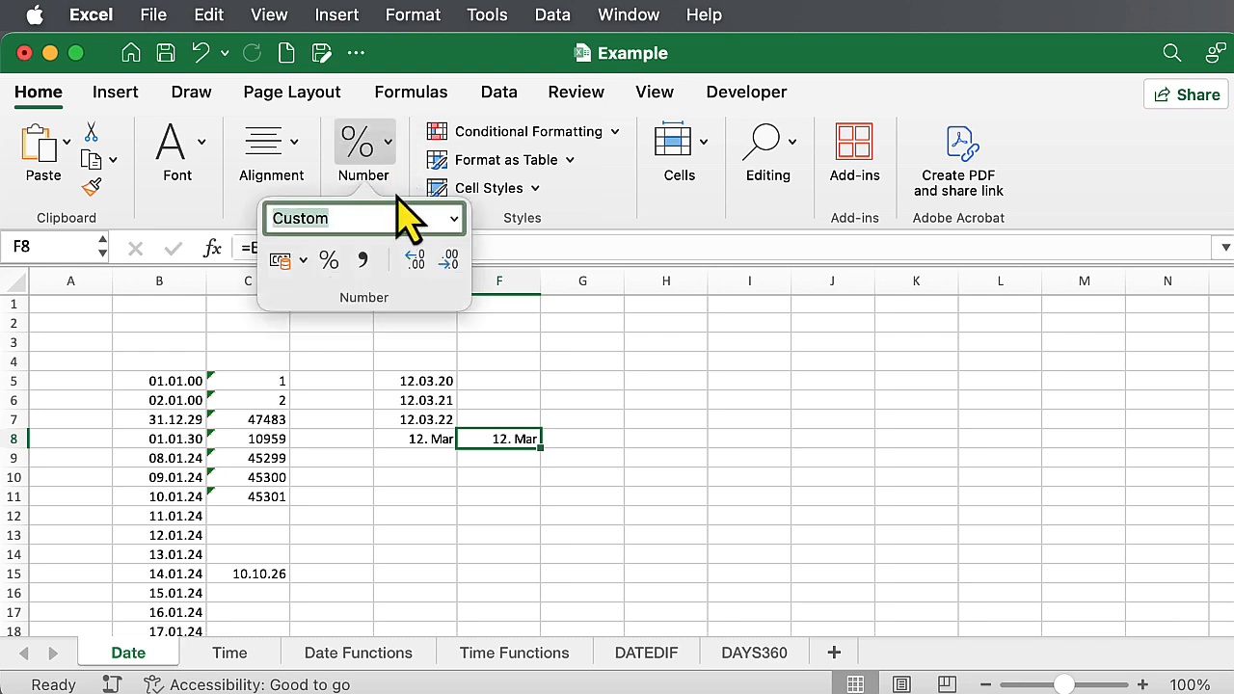
pyautogui.click(453, 220)
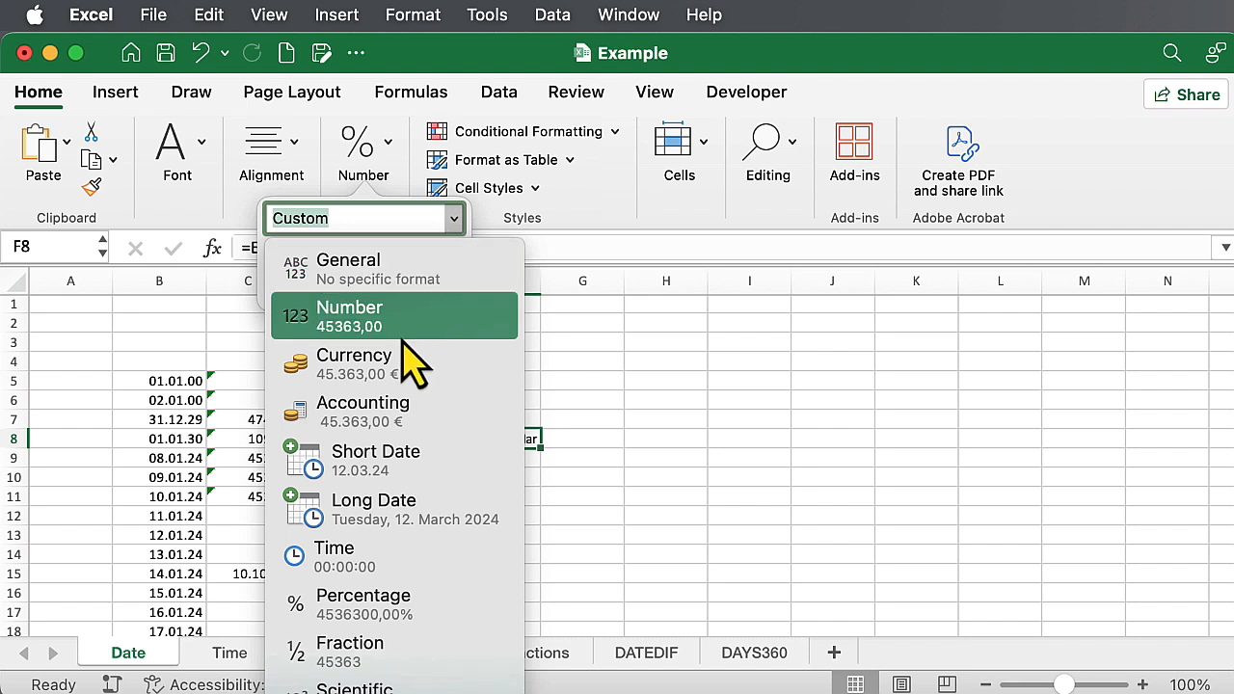
pyautogui.click(414, 510)
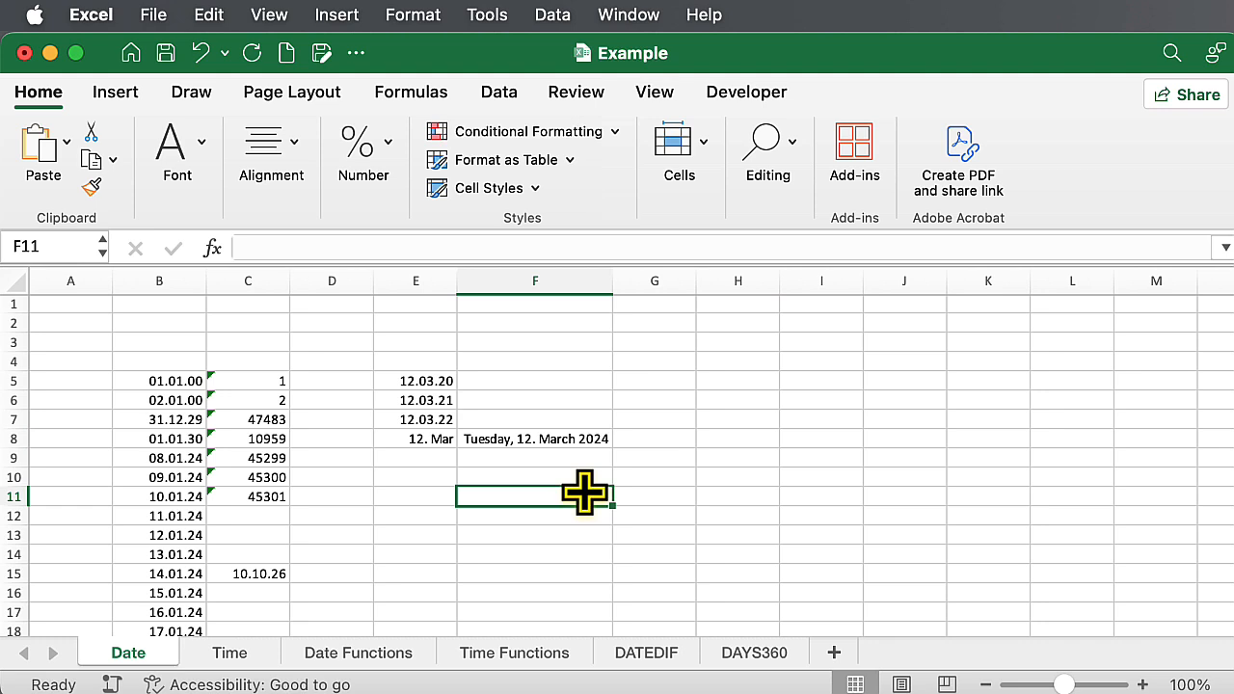
pyautogui.hscroll(1, 215, 518)
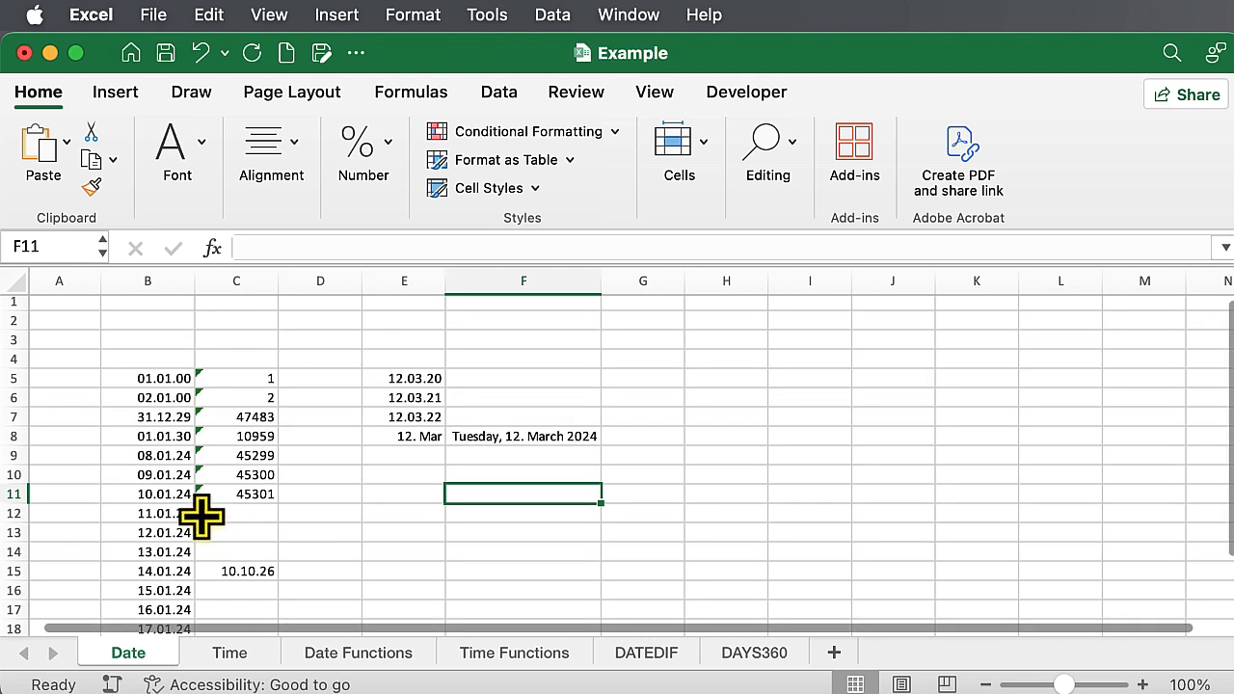